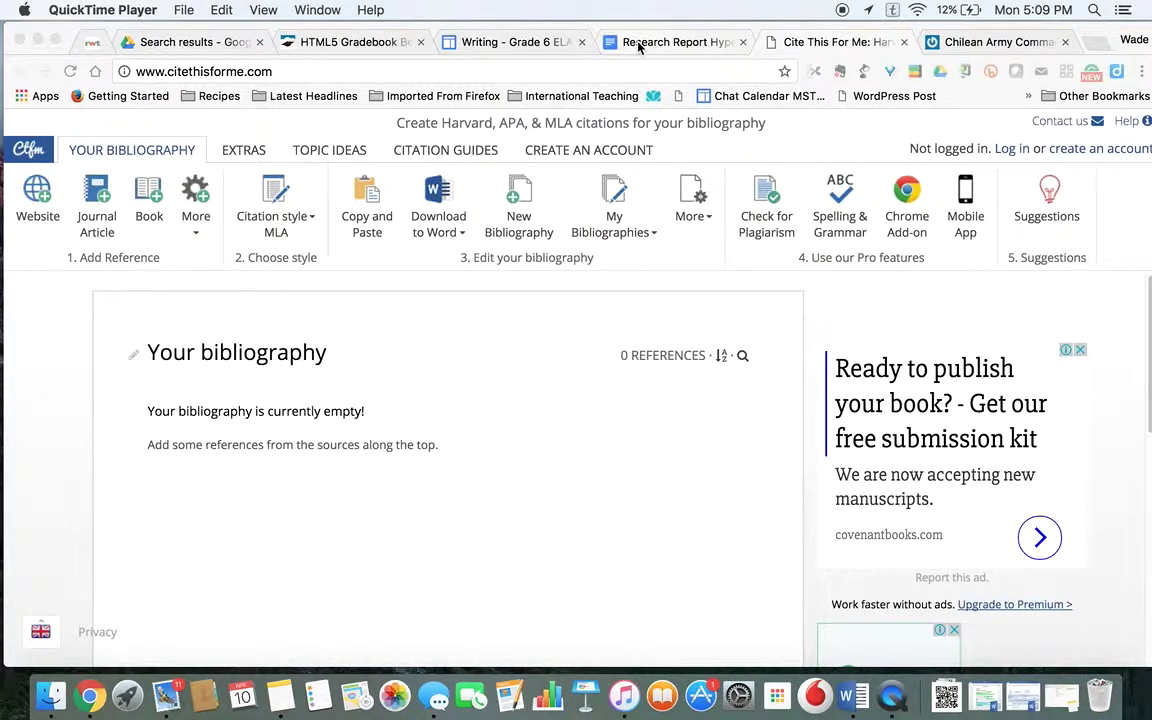
- Review the Research Report HyperDoc and the class Writing page for the fact-gathering and citation task and its Cite This for Me link
{"action": "left_click", "coordinate": [638, 47]}
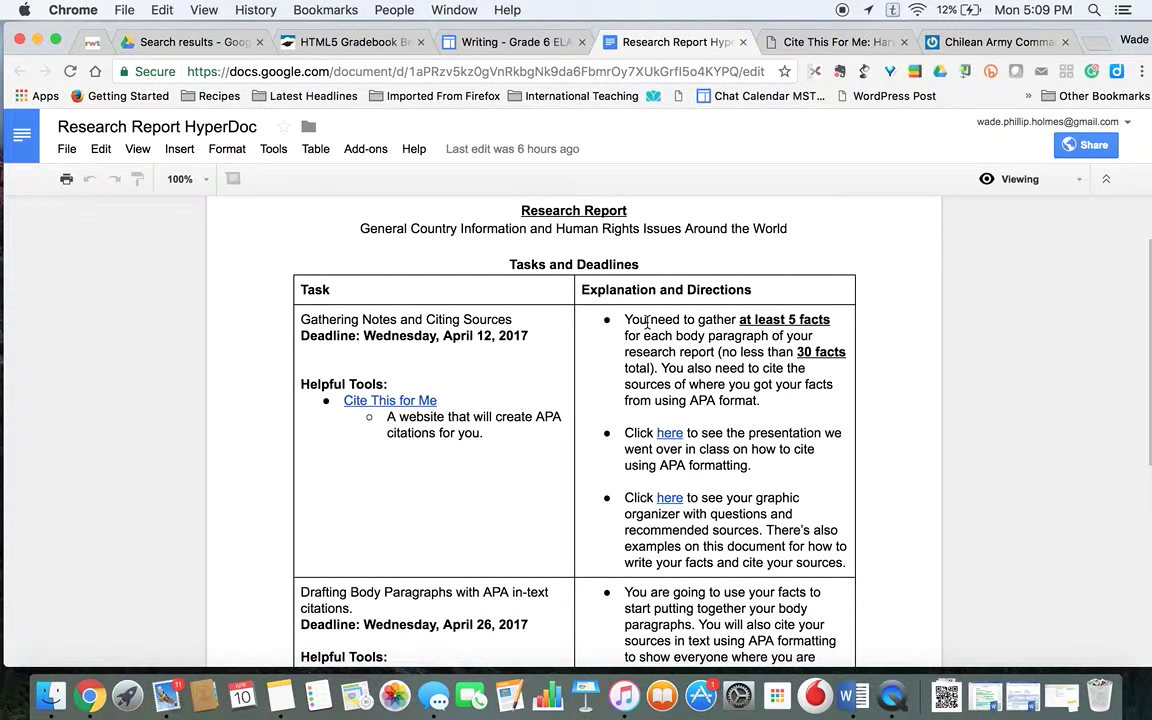
{"action": "scroll", "coordinate": [647, 322], "scroll_direction": "up", "scroll_amount": 2}
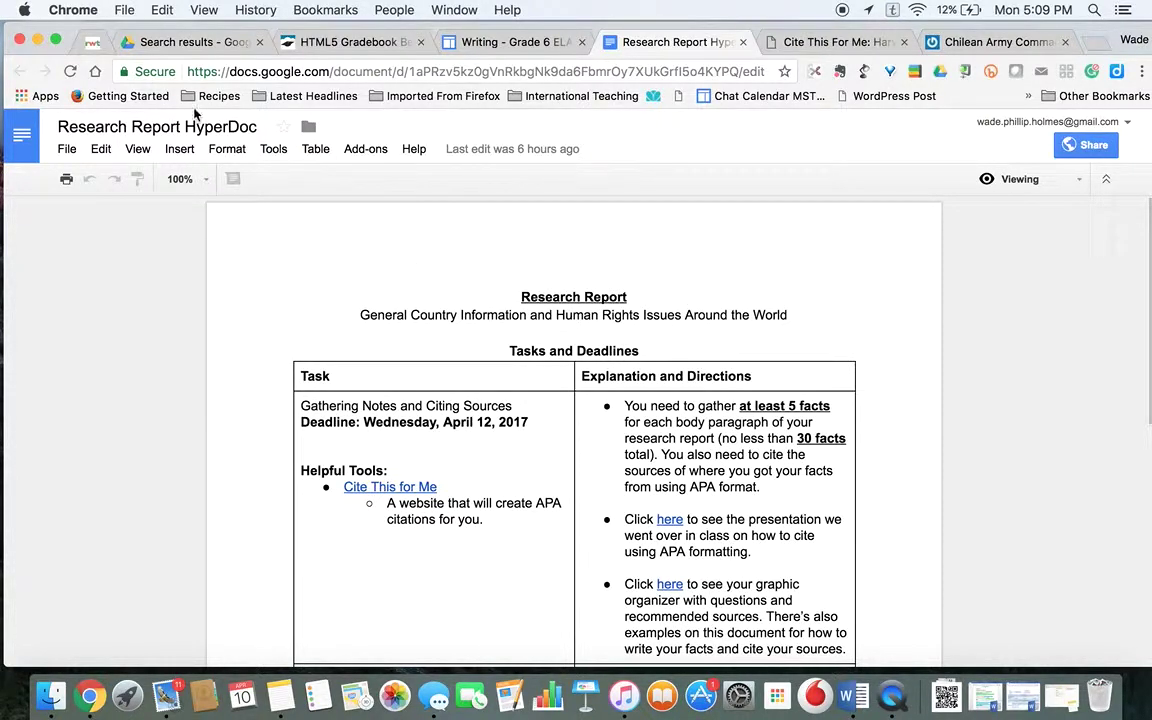
{"action": "left_click", "coordinate": [470, 40]}
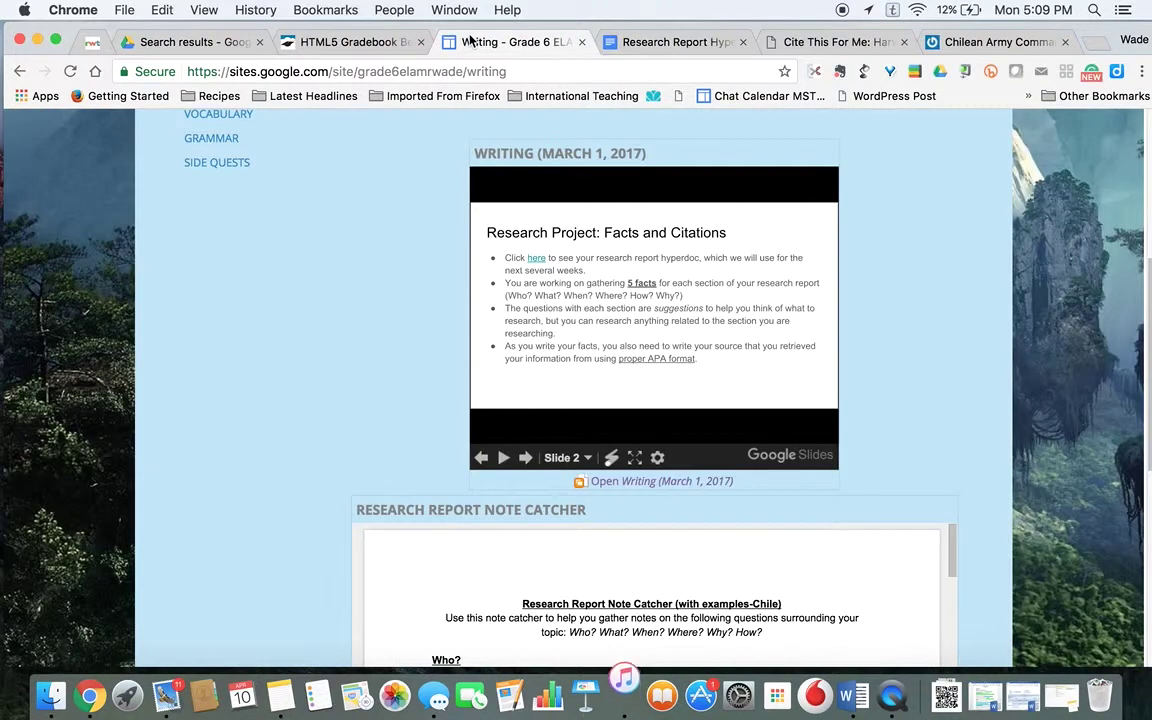
{"action": "scroll", "coordinate": [338, 368], "scroll_direction": "up", "scroll_amount": 1}
{"action": "scroll", "coordinate": [338, 368], "scroll_direction": "up", "scroll_amount": 1}
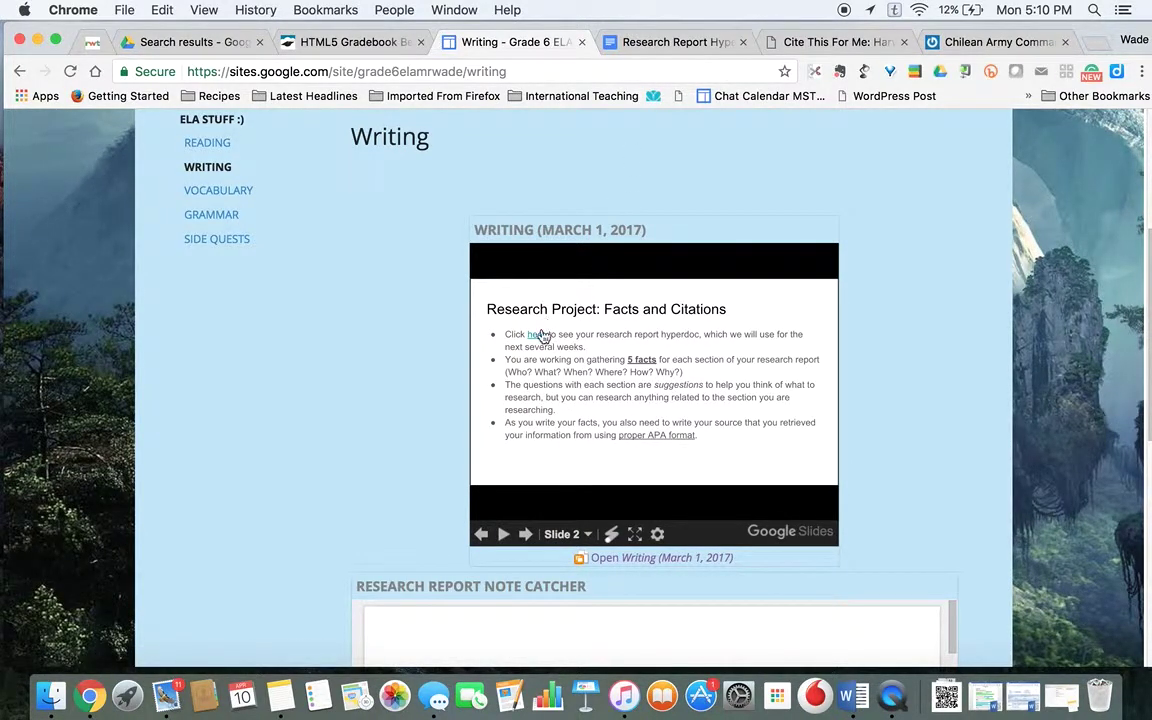
{"action": "left_click", "coordinate": [622, 47]}
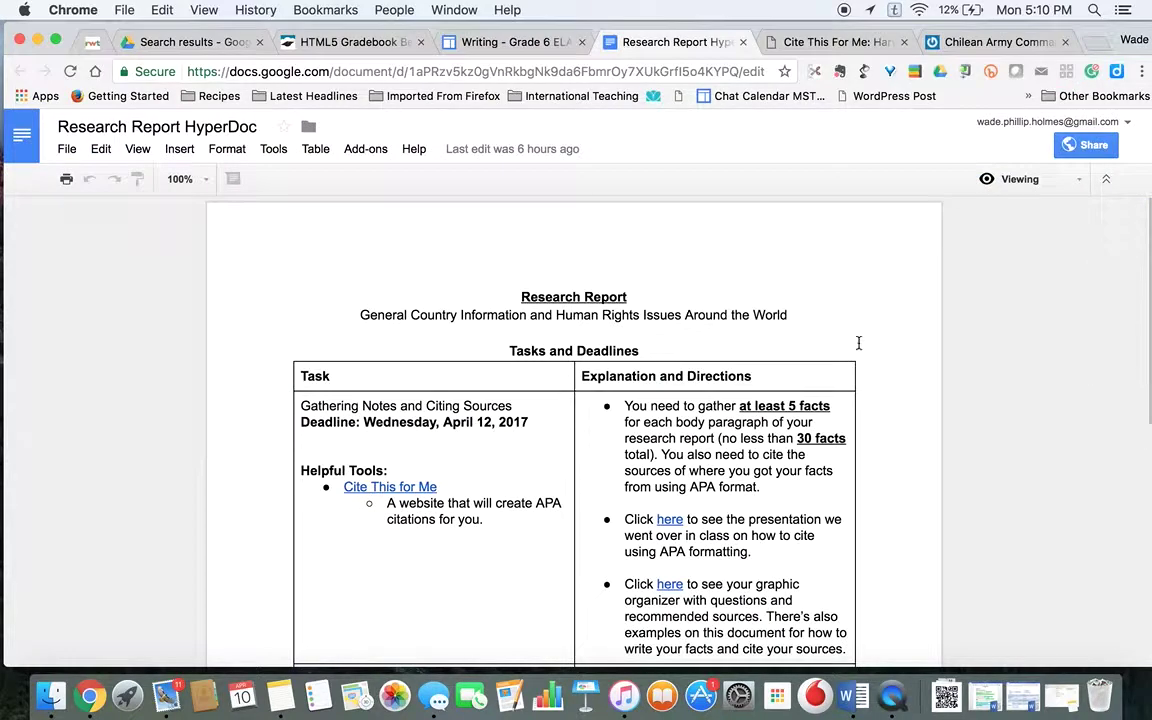
{"action": "scroll", "coordinate": [866, 354], "scroll_direction": "down", "scroll_amount": 2}
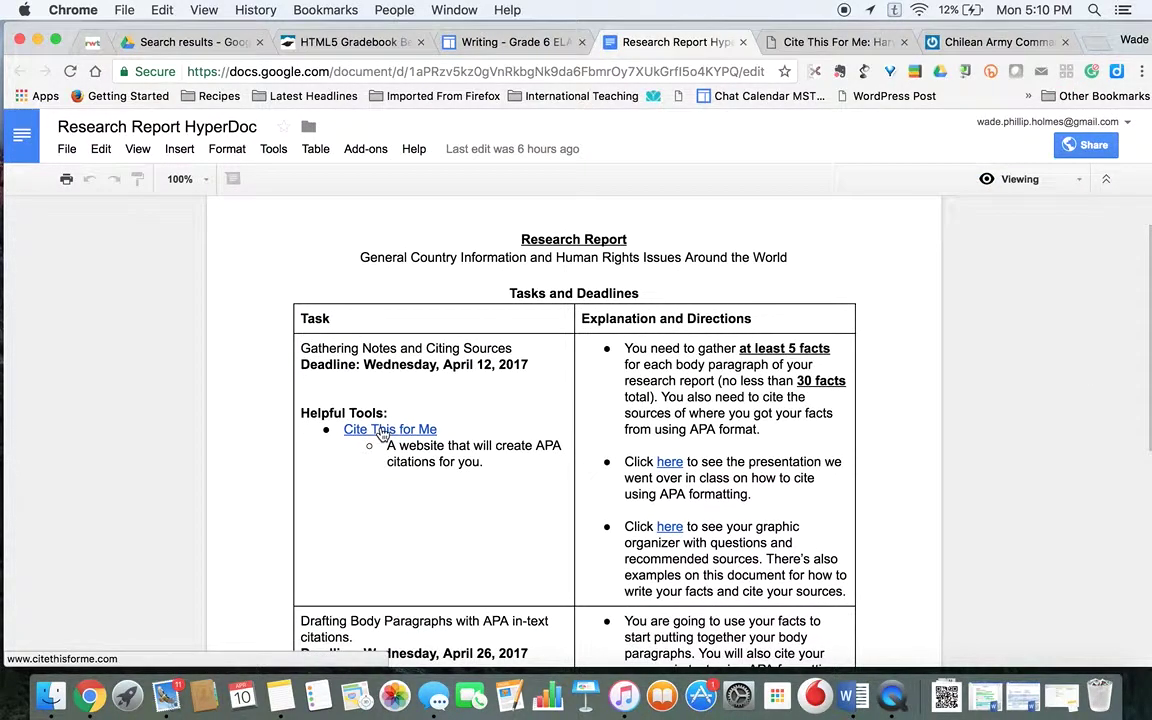
- Look over the "Chilean Army Commander-in-Chief Visits WJPC" article as the source for the citation
{"action": "left_click", "coordinate": [805, 46]}
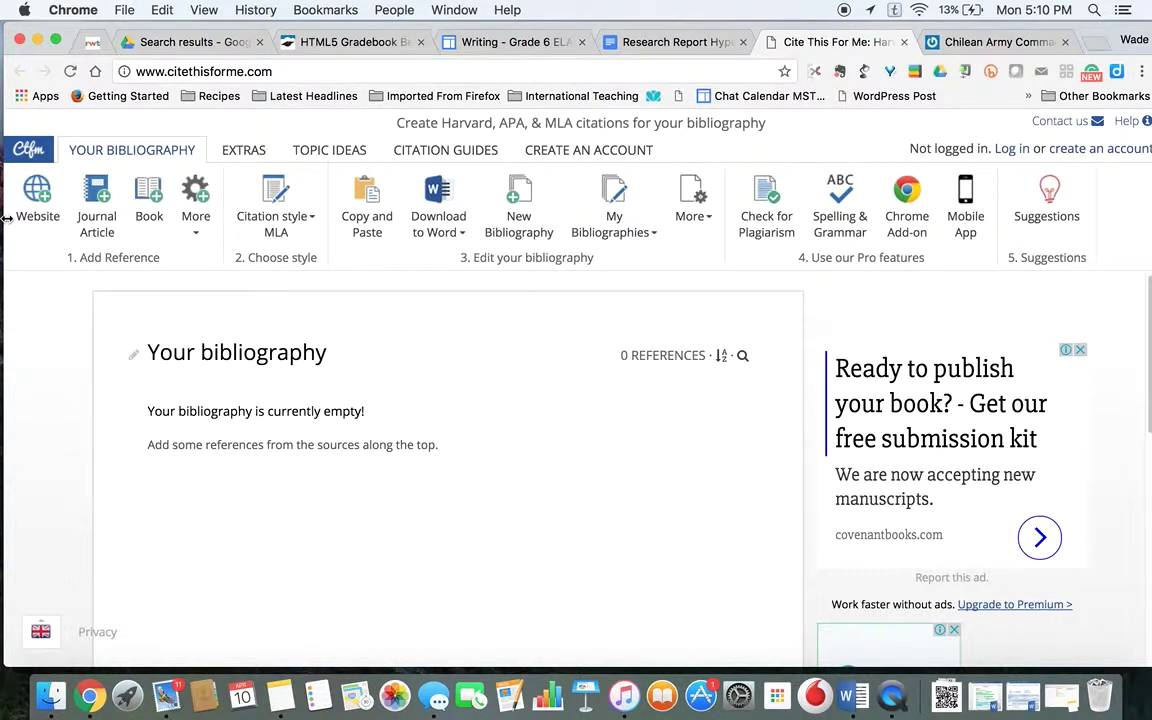
{"action": "left_click", "coordinate": [1013, 45]}
{"action": "scroll", "coordinate": [142, 393], "scroll_direction": "down", "scroll_amount": 2}
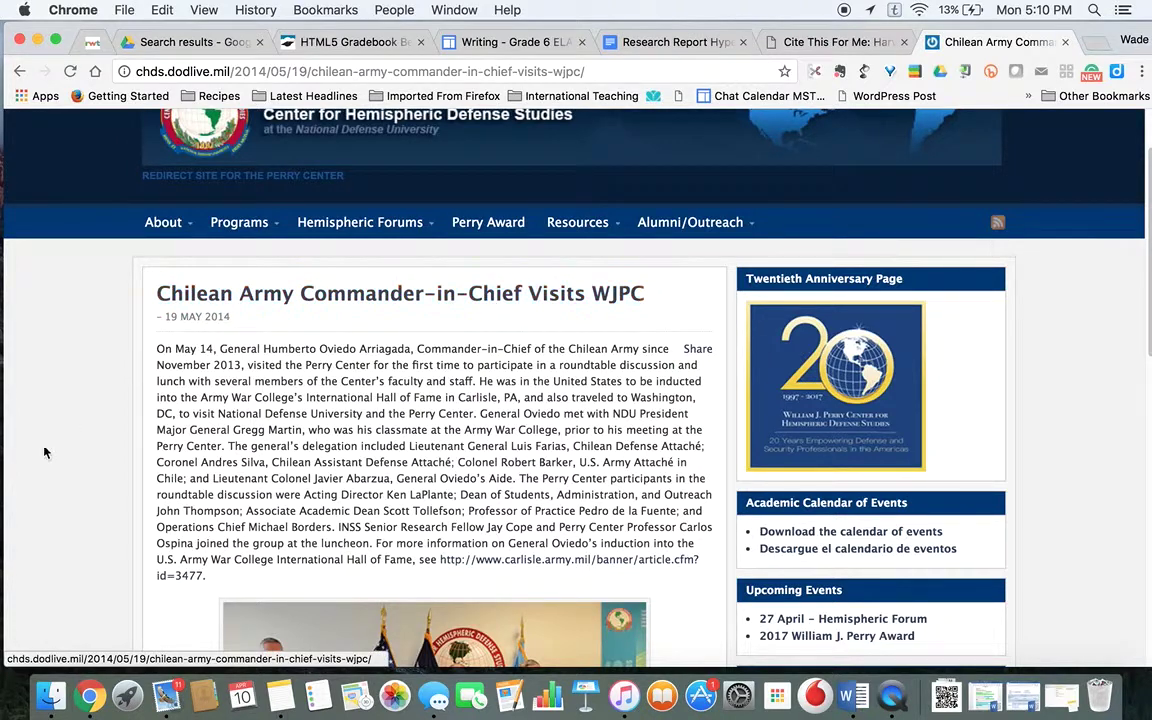
{"action": "scroll", "coordinate": [270, 430], "scroll_direction": "down", "scroll_amount": 1}
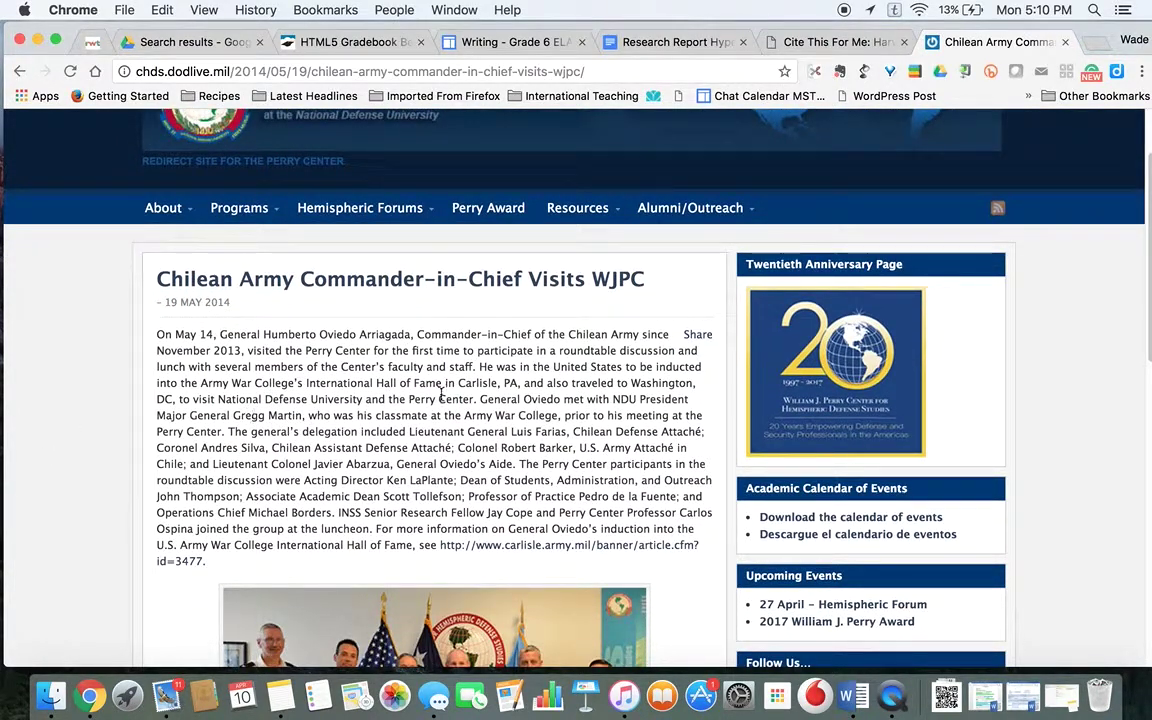
{"action": "scroll", "coordinate": [440, 395], "scroll_direction": "up", "scroll_amount": 2}
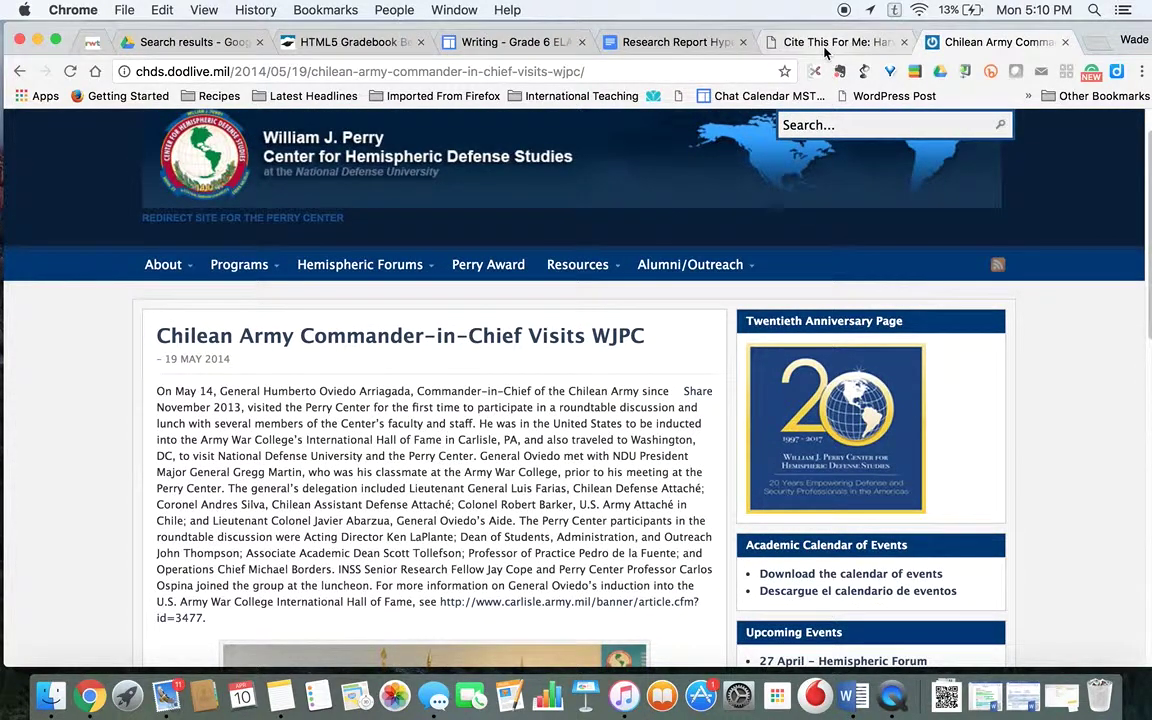
- Start a website citation in Cite This For Me and autocite it with the copied URL of the Chilean Army Commander-in-Chief article
{"action": "left_click", "coordinate": [826, 48]}
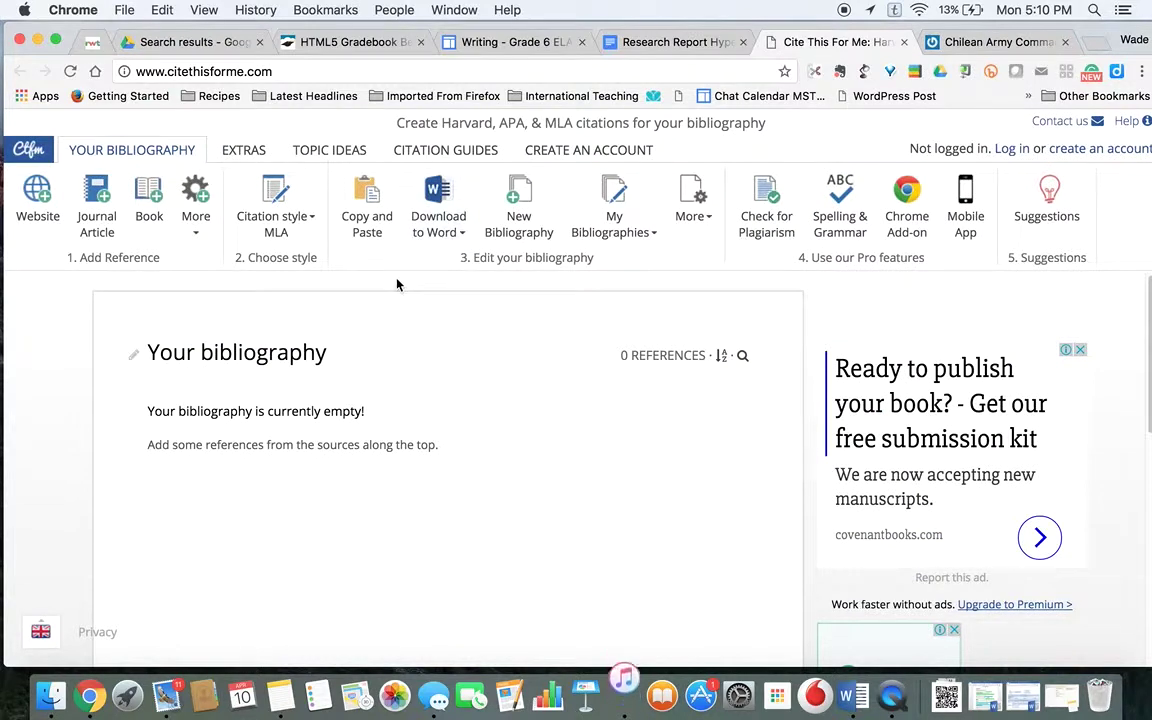
{"action": "left_click", "coordinate": [43, 202]}
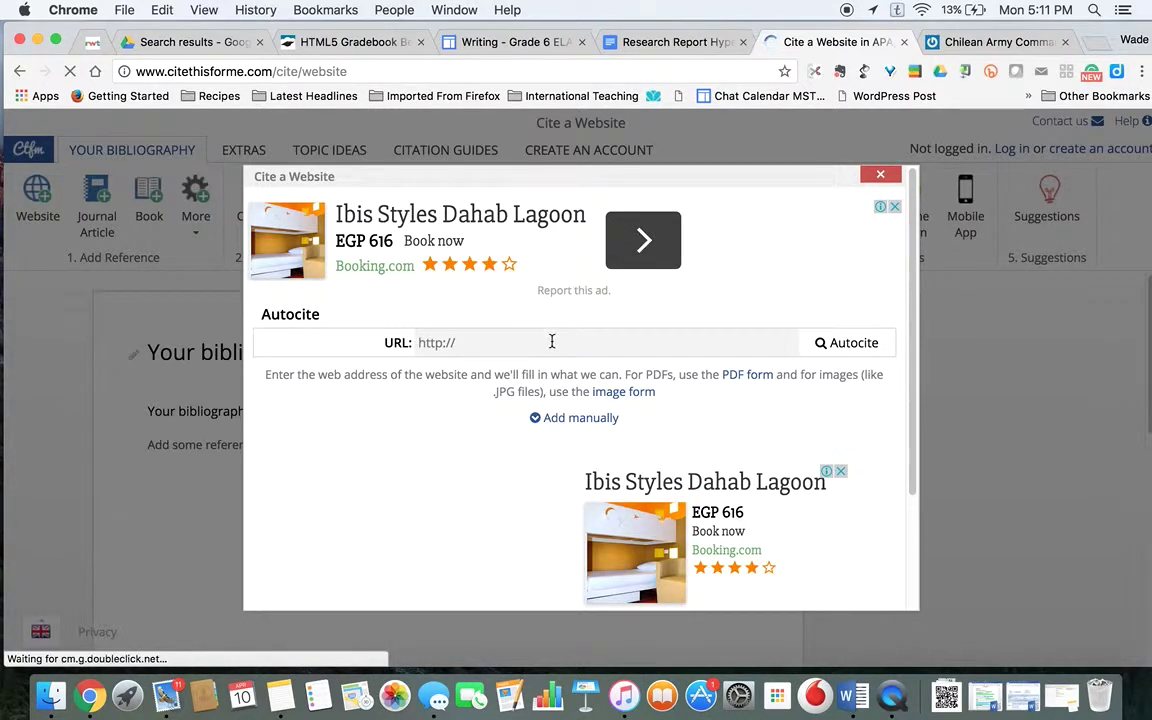
{"action": "left_click", "coordinate": [505, 342]}
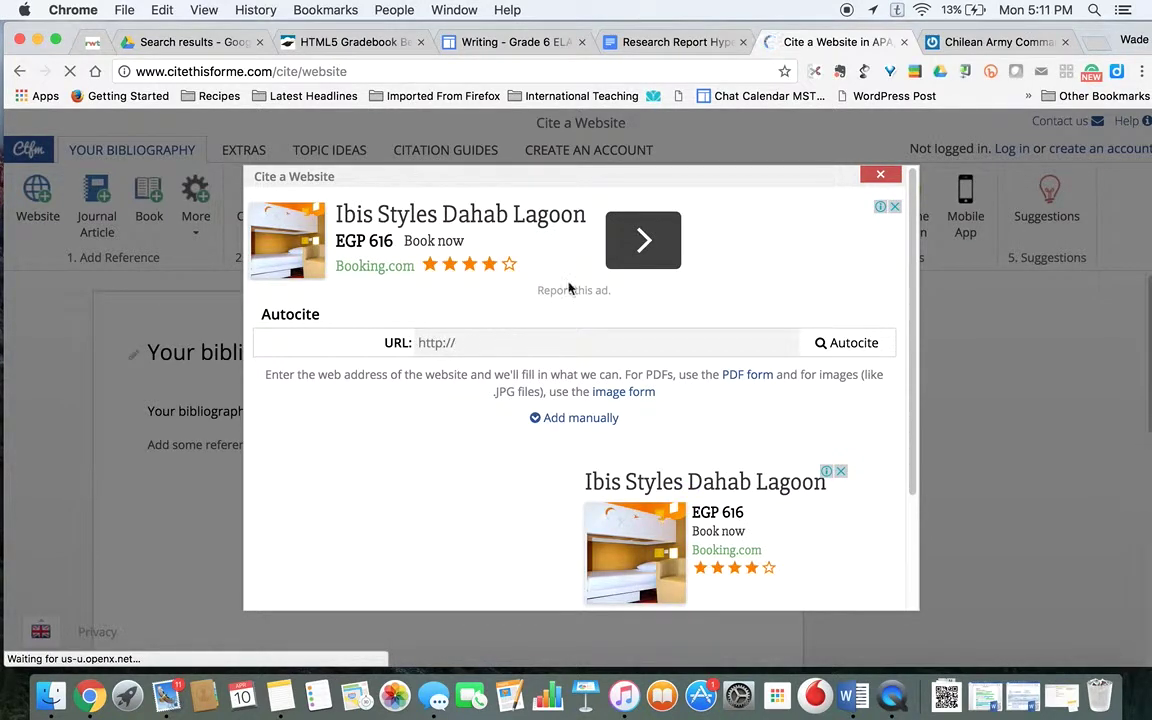
{"action": "left_click", "coordinate": [955, 43]}
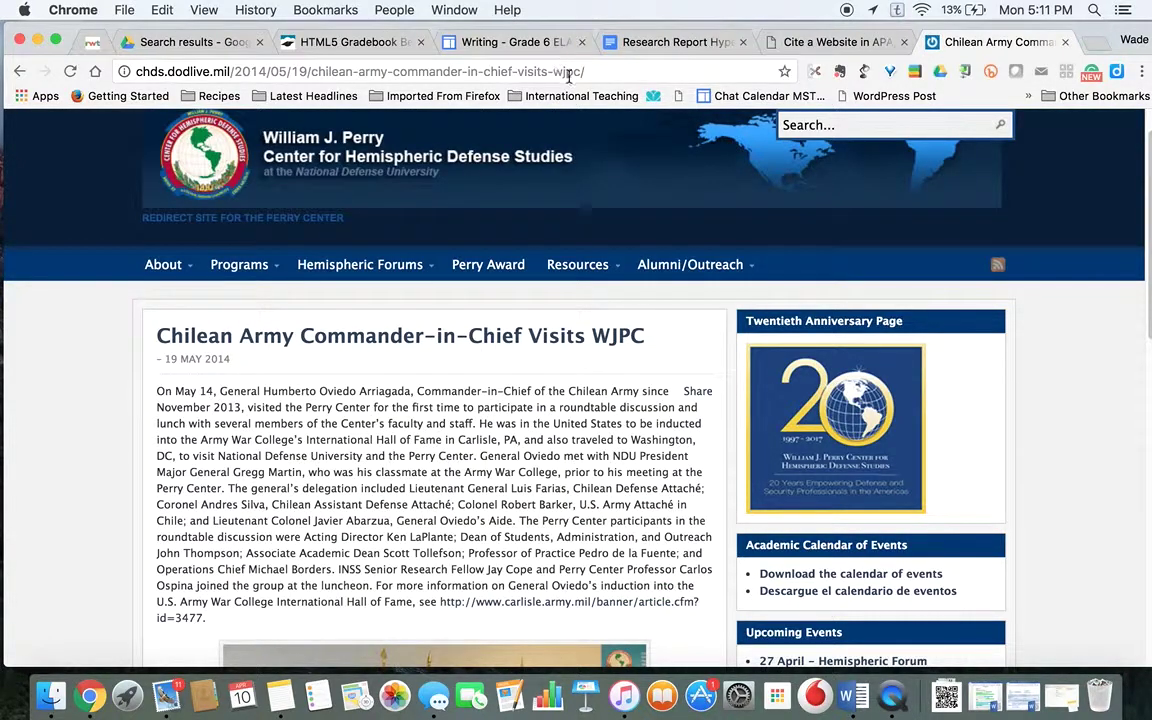
{"action": "left_click", "coordinate": [526, 72]}
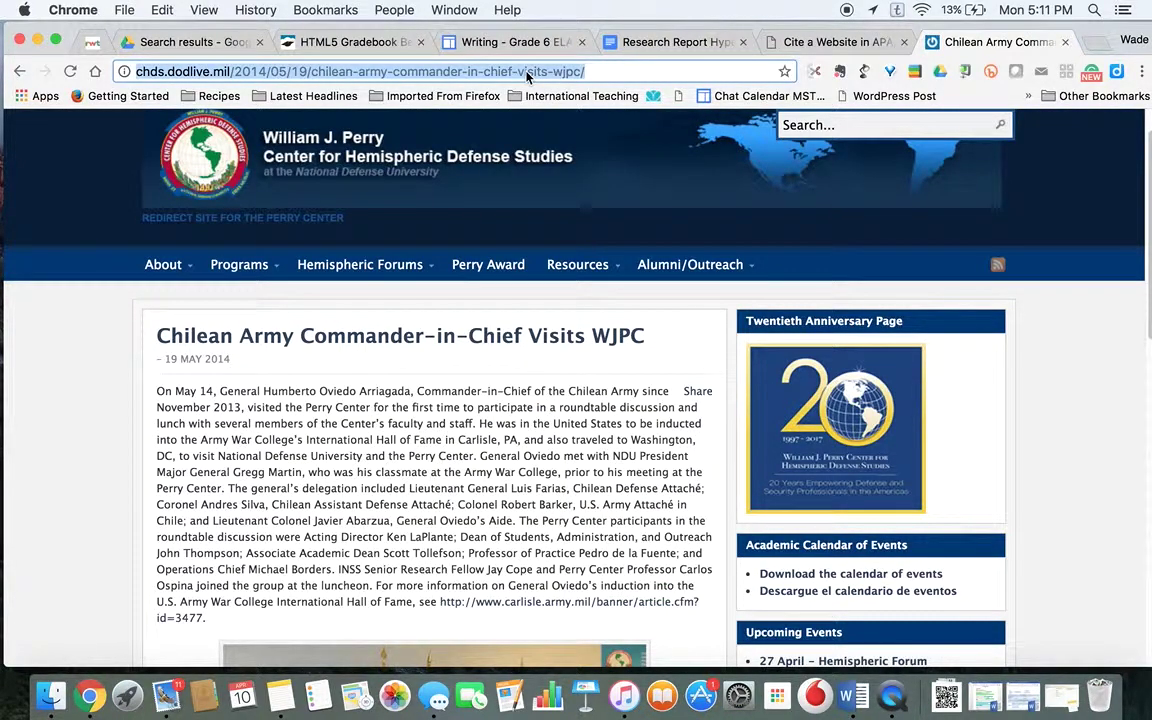
{"action": "key", "text": "super+c"}
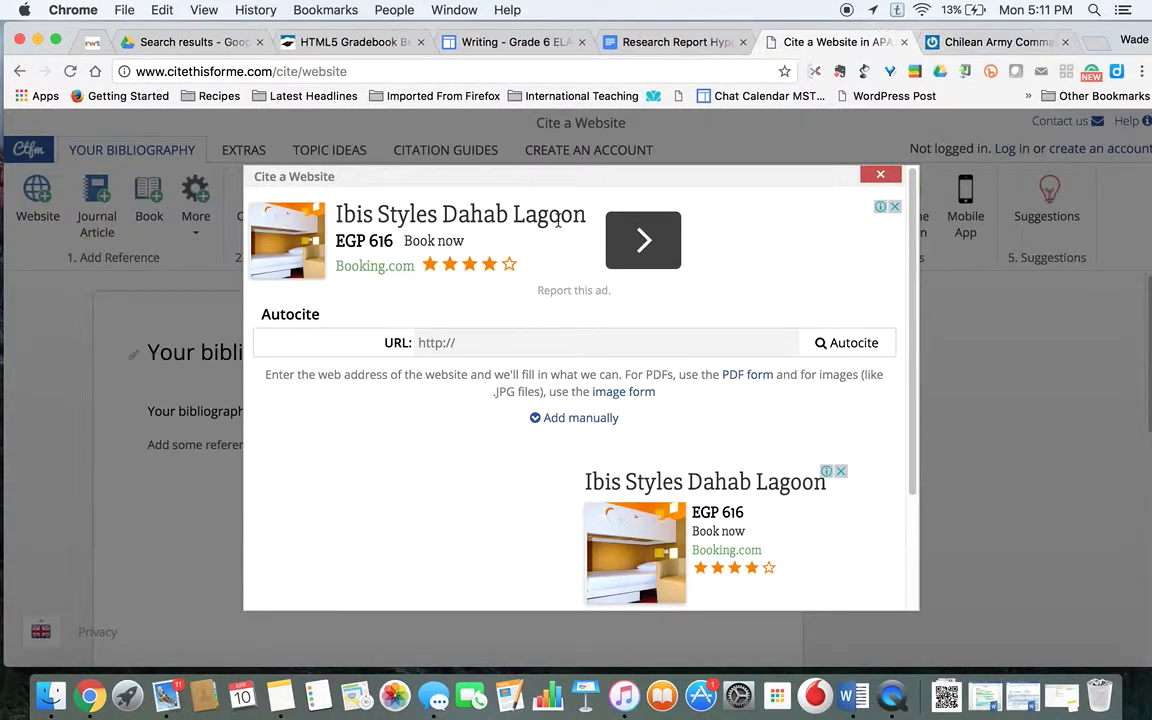
{"action": "left_click", "coordinate": [562, 339]}
{"action": "key", "text": "super+v"}
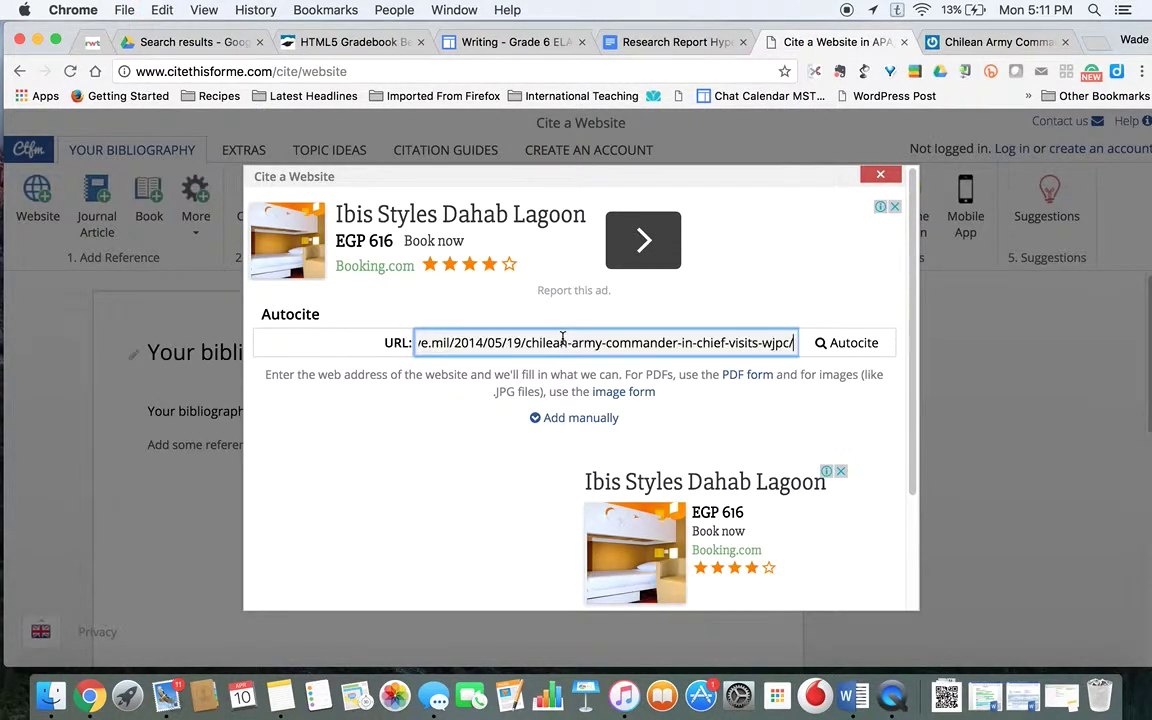
{"action": "left_click", "coordinate": [850, 343]}
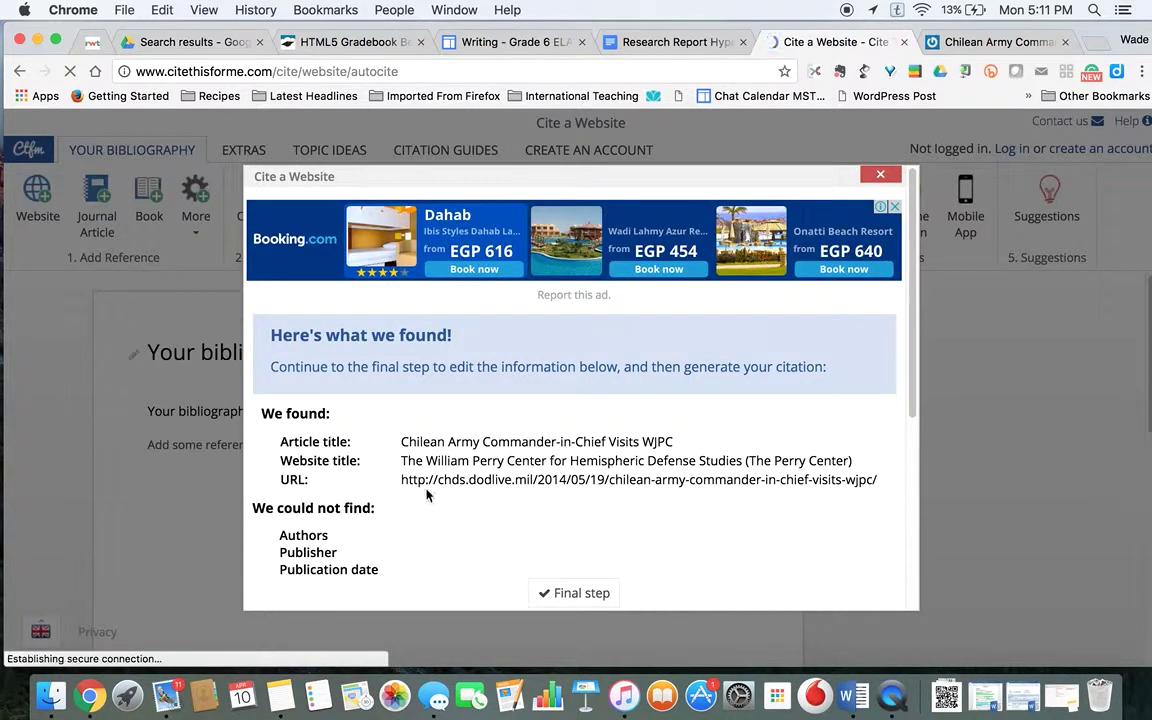
- Compare the autocite results with the article page, checking the publication date under the article's title
{"action": "scroll", "coordinate": [340, 515], "scroll_direction": "down", "scroll_amount": 3}
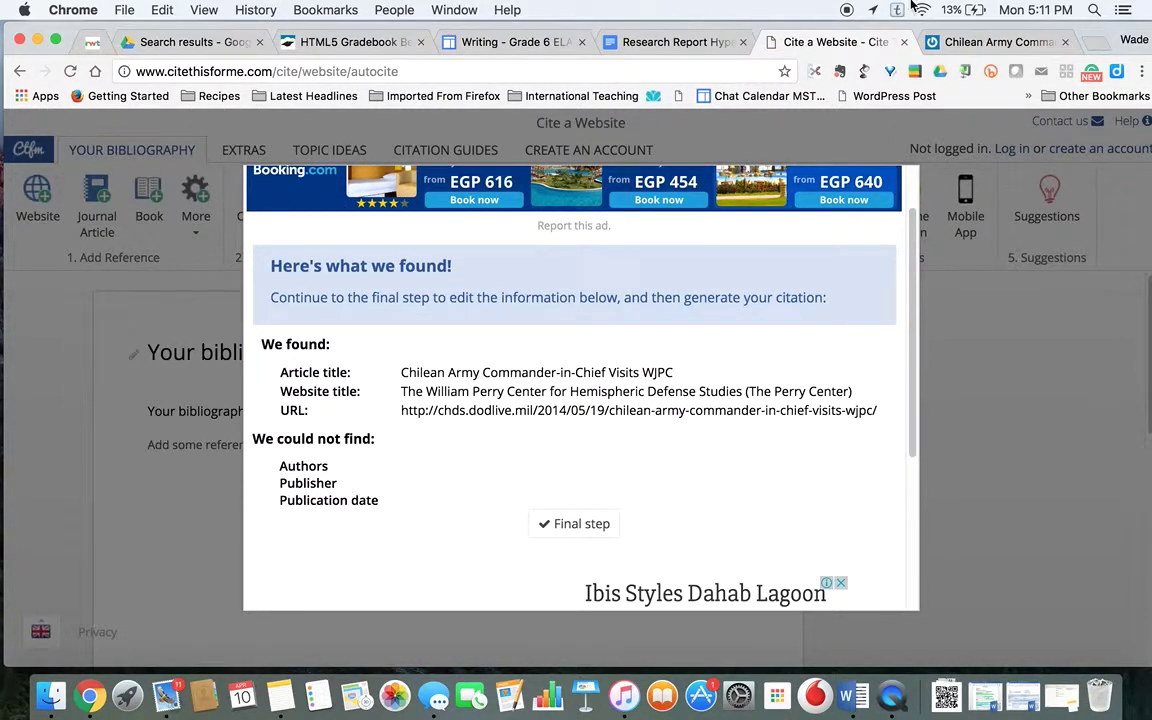
{"action": "left_click", "coordinate": [995, 42]}
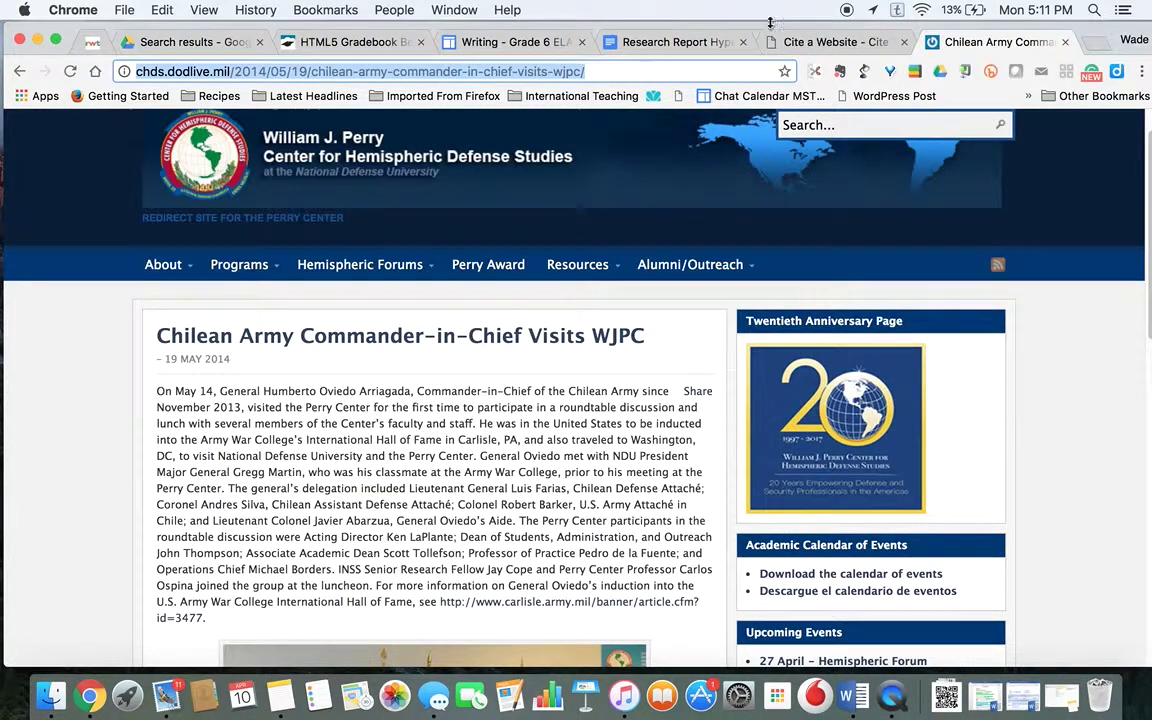
{"action": "left_click", "coordinate": [788, 43]}
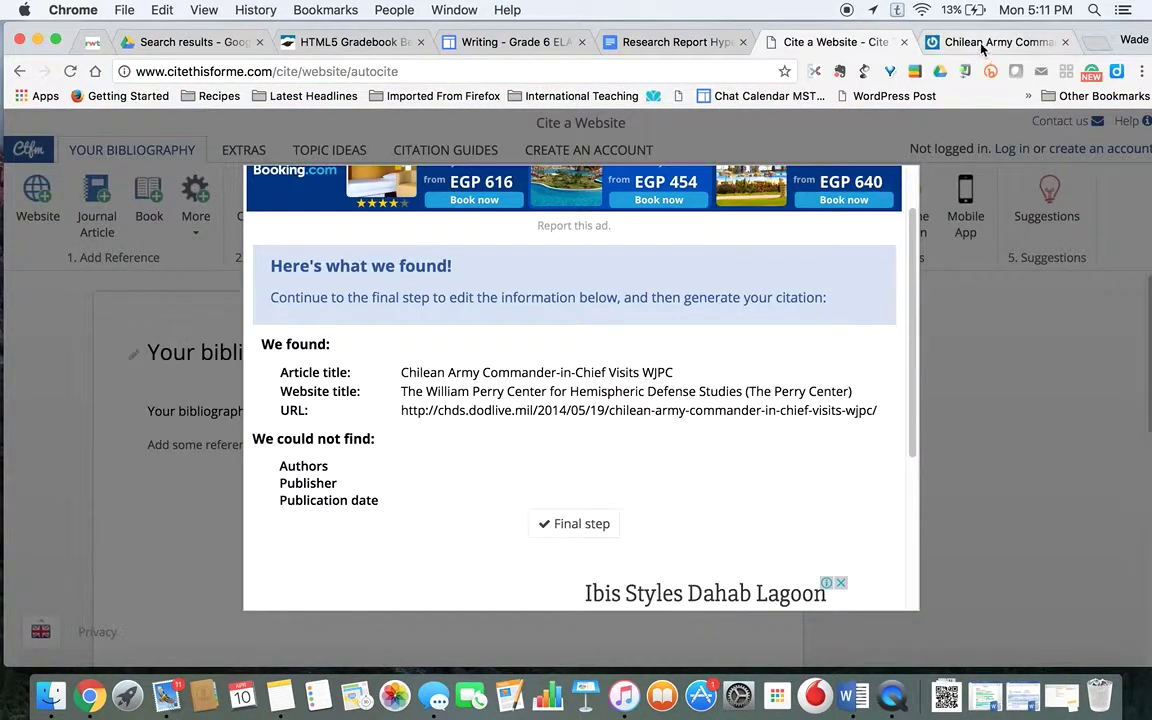
{"action": "left_click", "coordinate": [945, 42]}
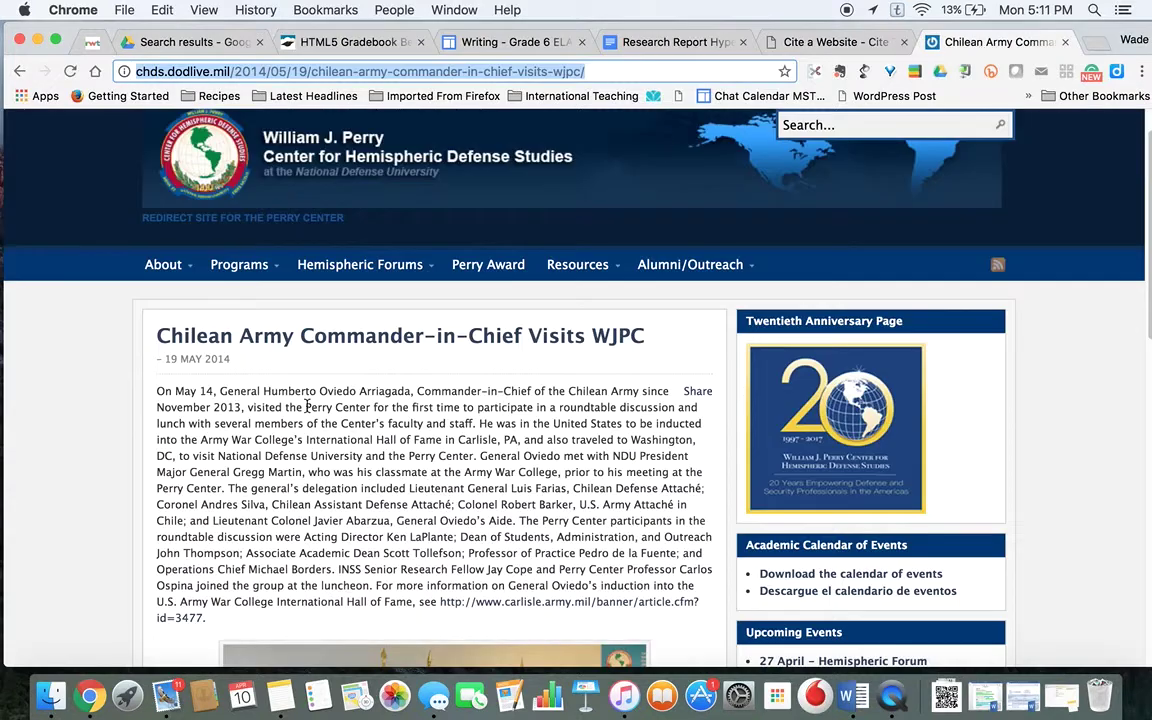
{"action": "double_click", "coordinate": [222, 358]}
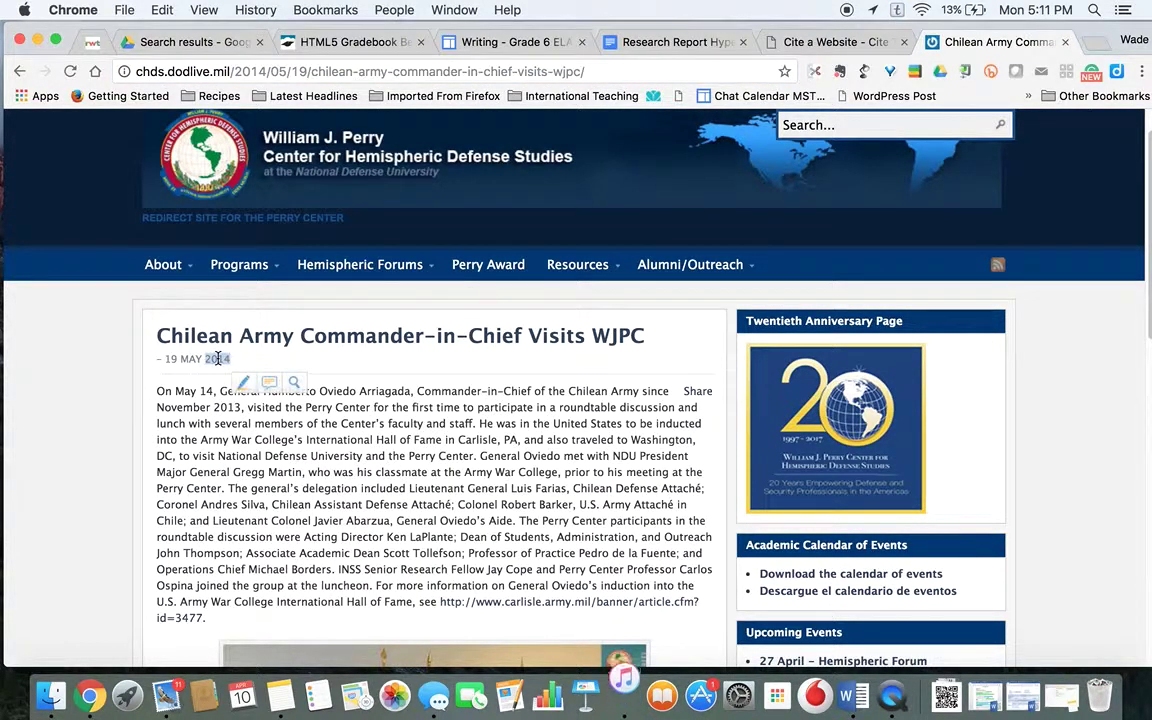
{"action": "left_click", "coordinate": [233, 368]}
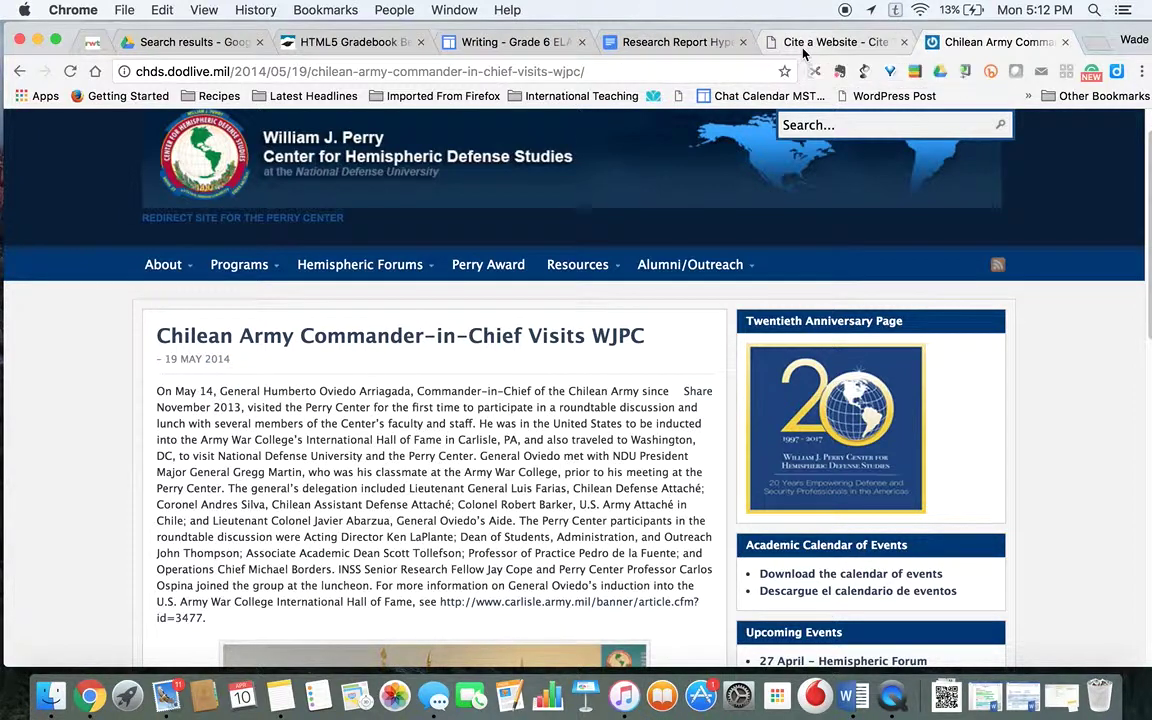
{"action": "left_click", "coordinate": [803, 45]}
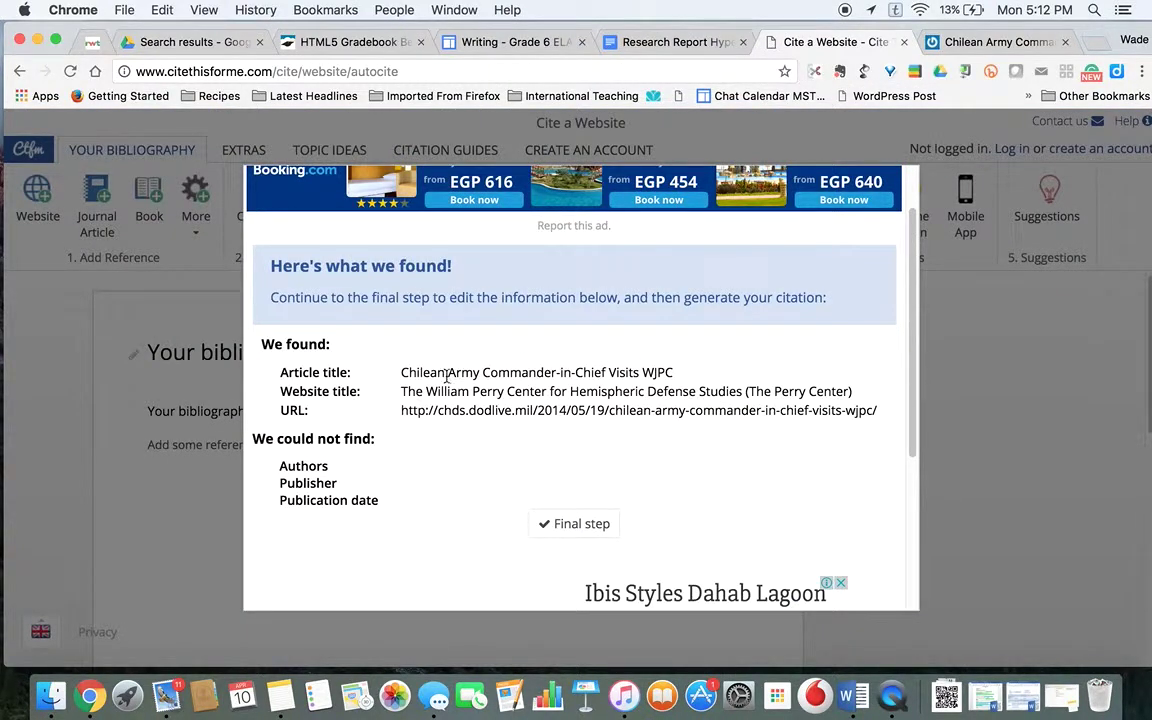
- Continue to the final step of the citation and set the year published to 2014, as dated on the article
{"action": "left_click", "coordinate": [553, 525]}
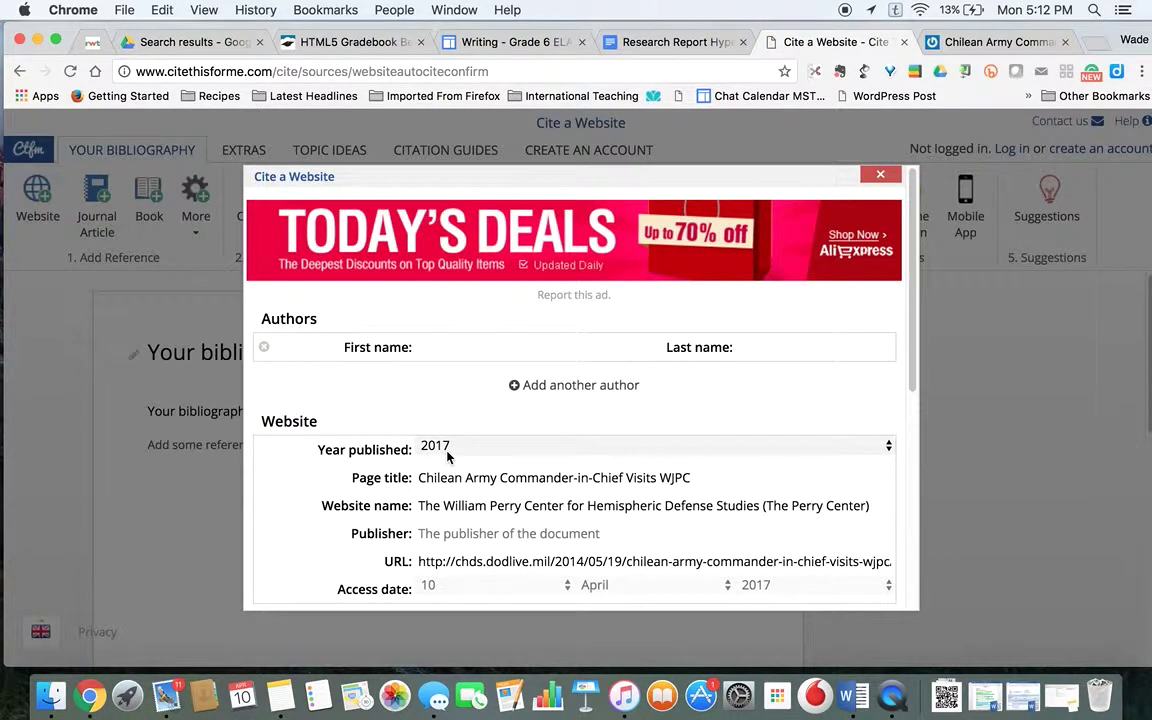
{"action": "left_click", "coordinate": [978, 45]}
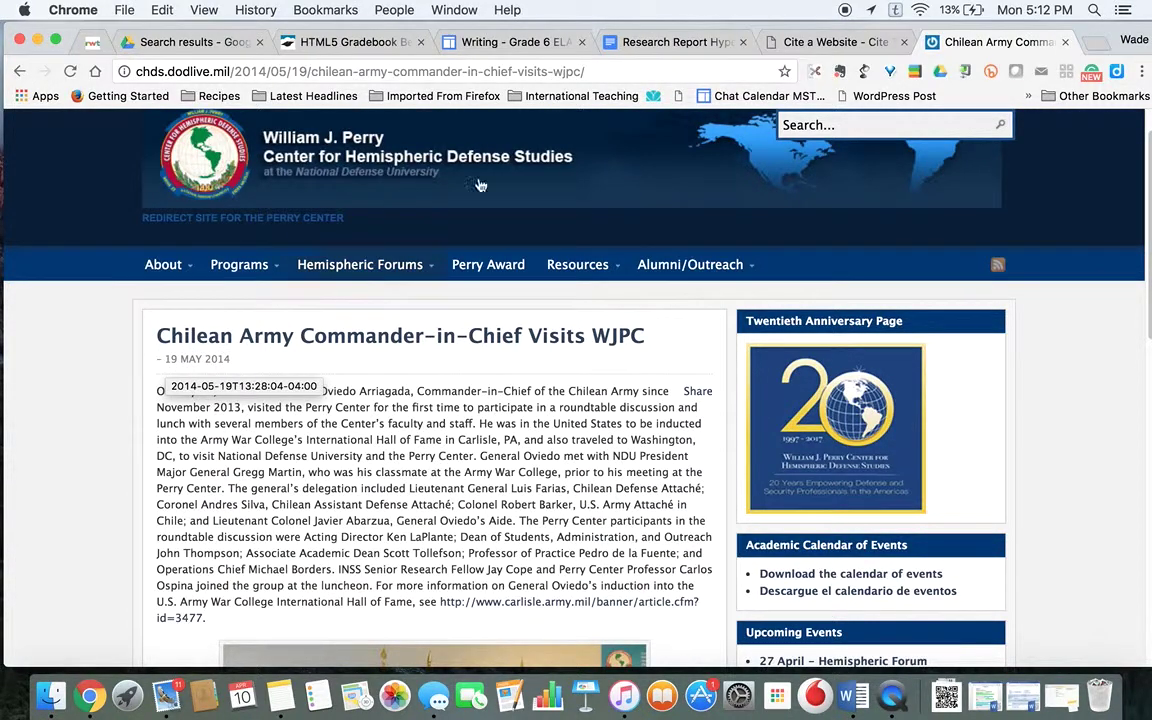
{"action": "left_click", "coordinate": [800, 42]}
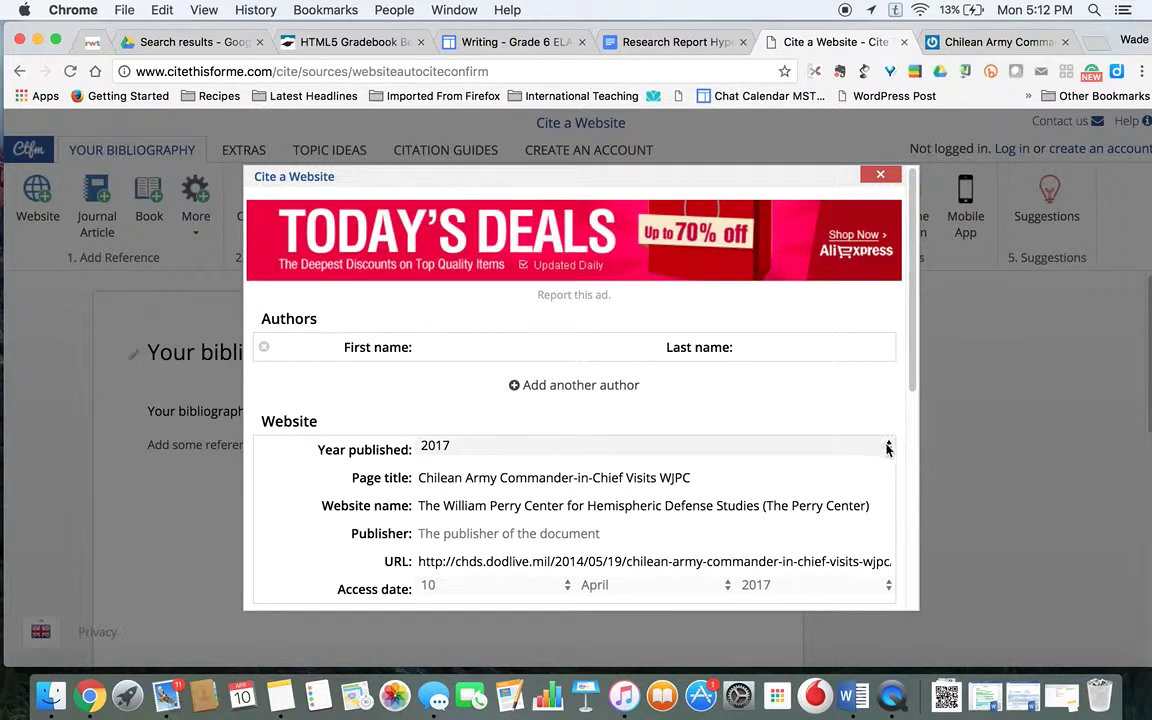
{"action": "left_click", "coordinate": [887, 447]}
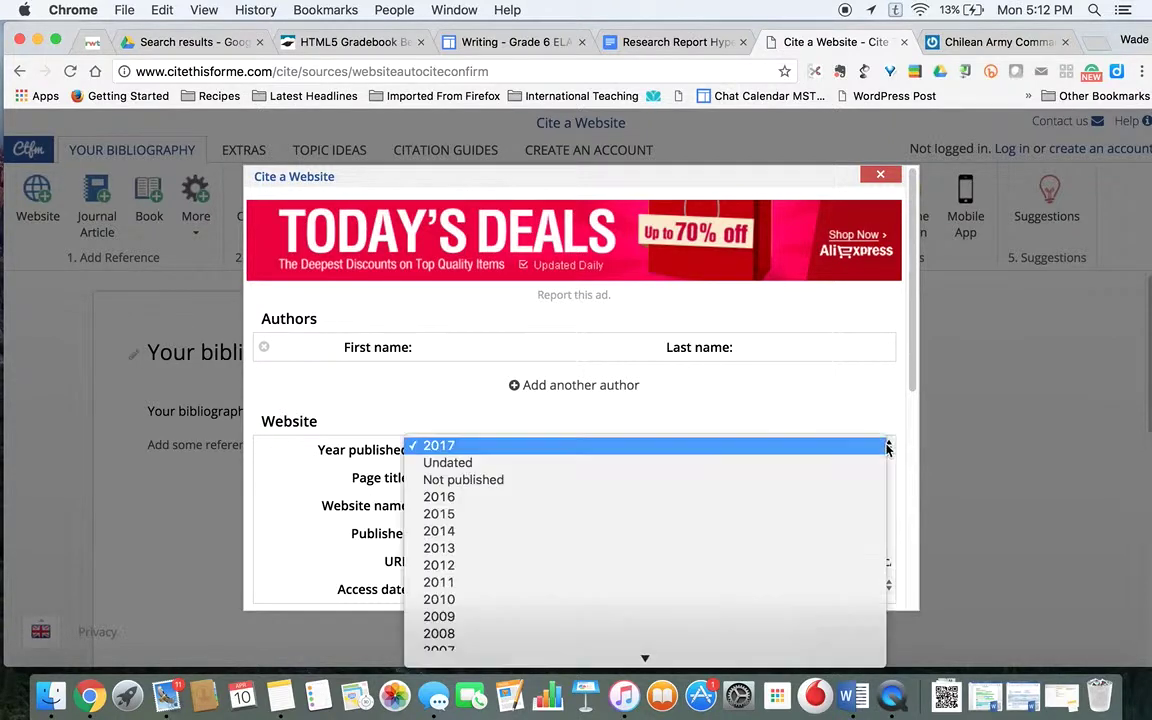
{"action": "left_click", "coordinate": [670, 532]}
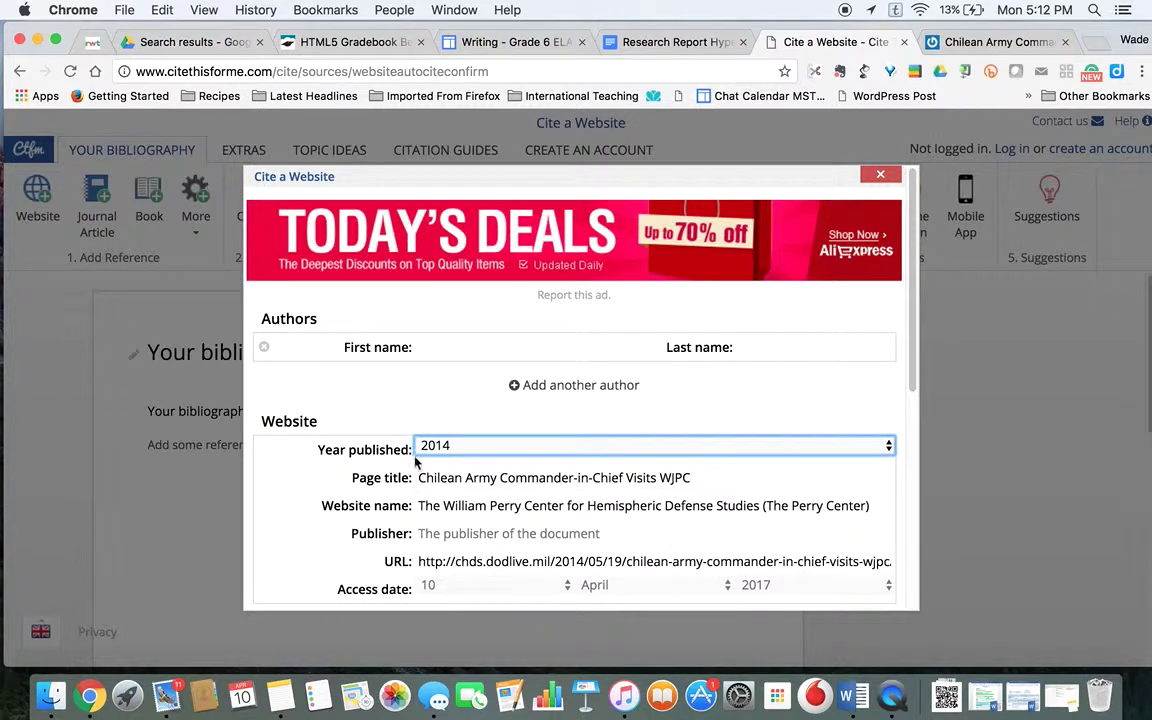
{"action": "key", "text": "Tab"}
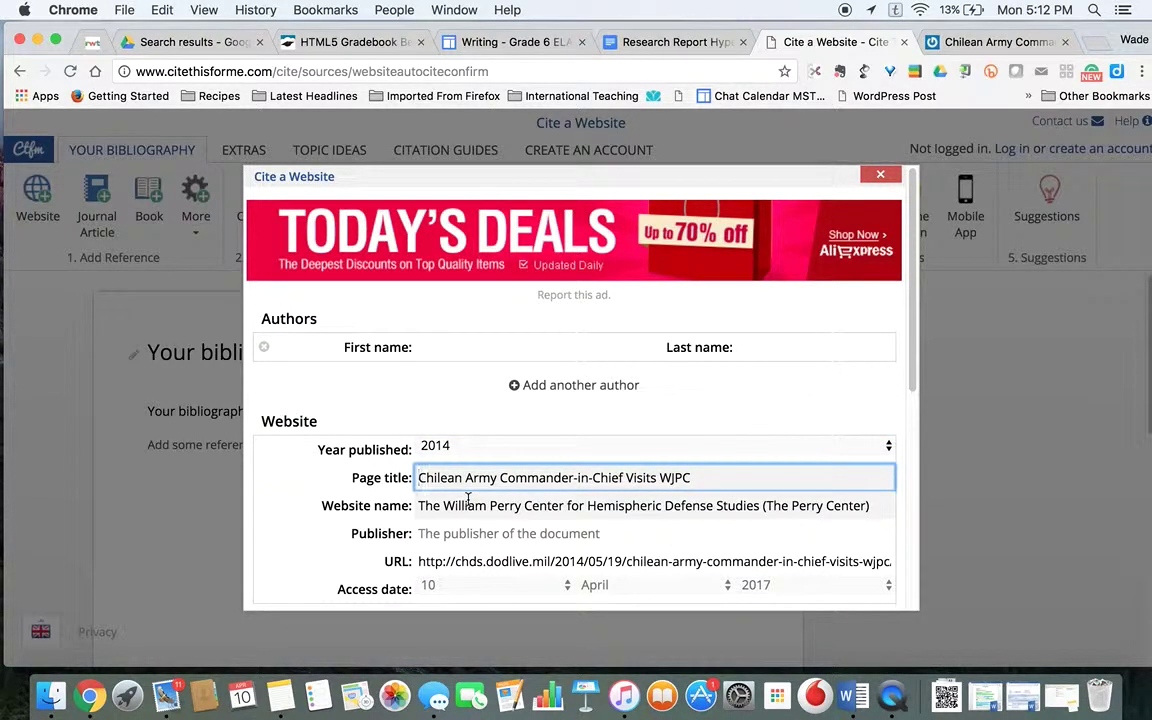
- Check the remaining website details and add the reference to the bibliography
{"action": "scroll", "coordinate": [467, 497], "scroll_direction": "down", "scroll_amount": 3}
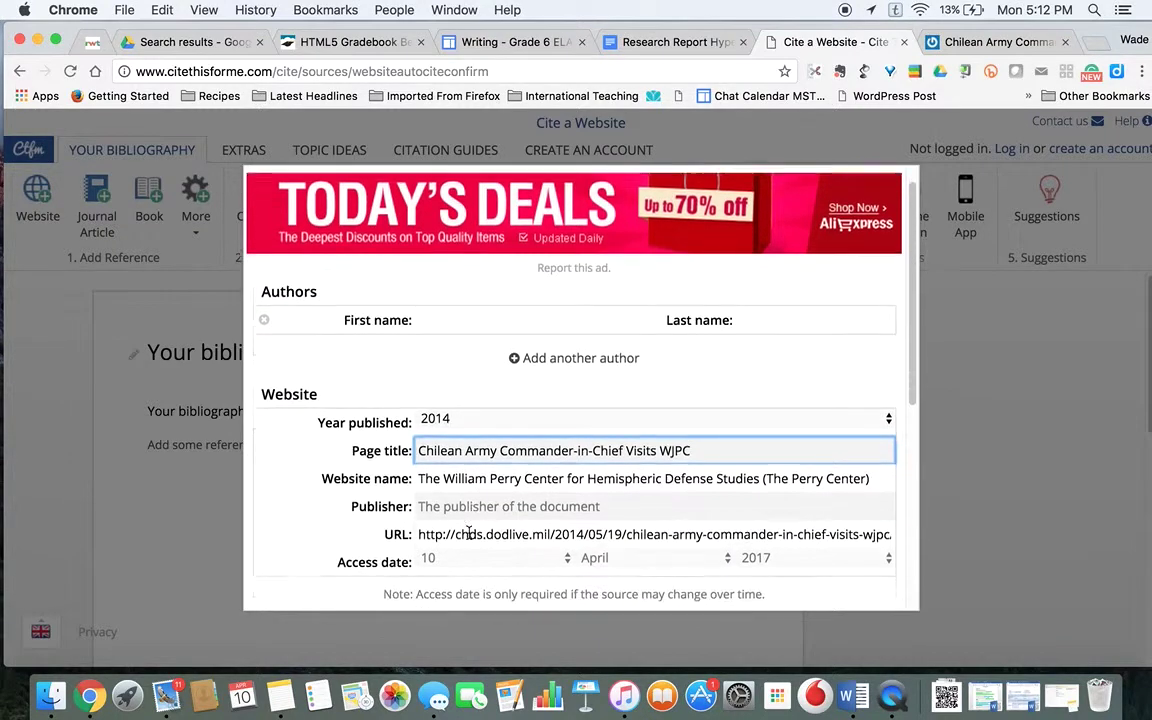
{"action": "scroll", "coordinate": [460, 497], "scroll_direction": "down", "scroll_amount": 3}
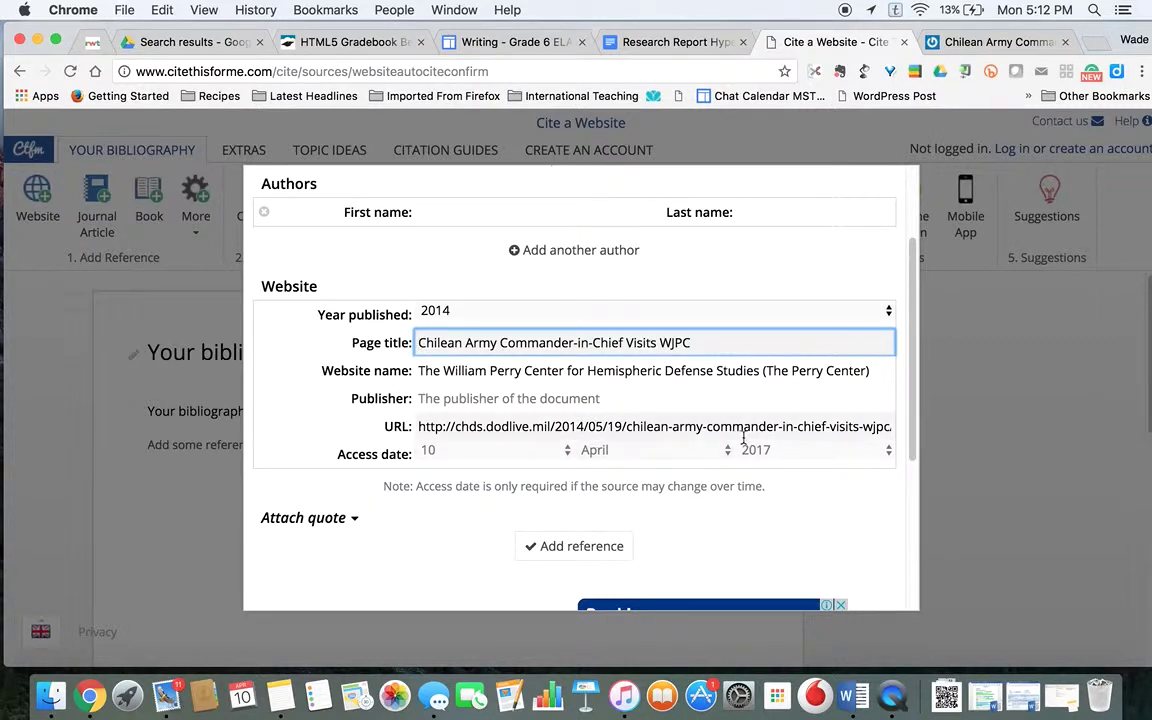
{"action": "scroll", "coordinate": [530, 542], "scroll_direction": "down", "scroll_amount": 2}
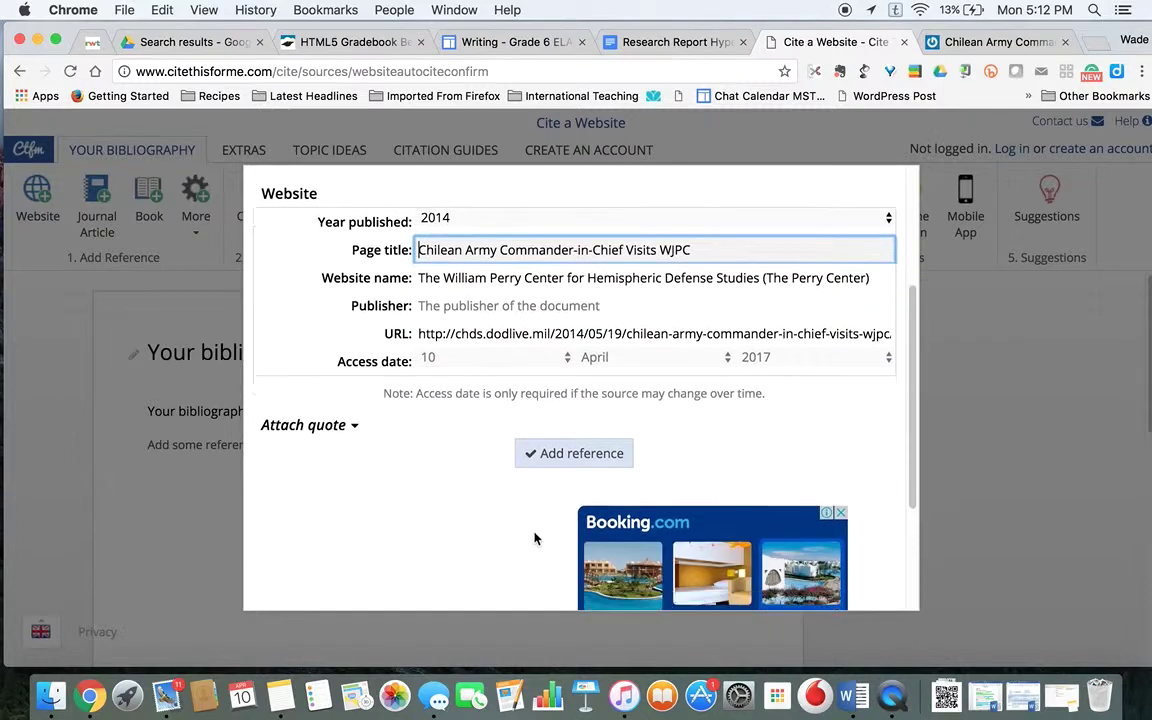
{"action": "left_click", "coordinate": [550, 458]}
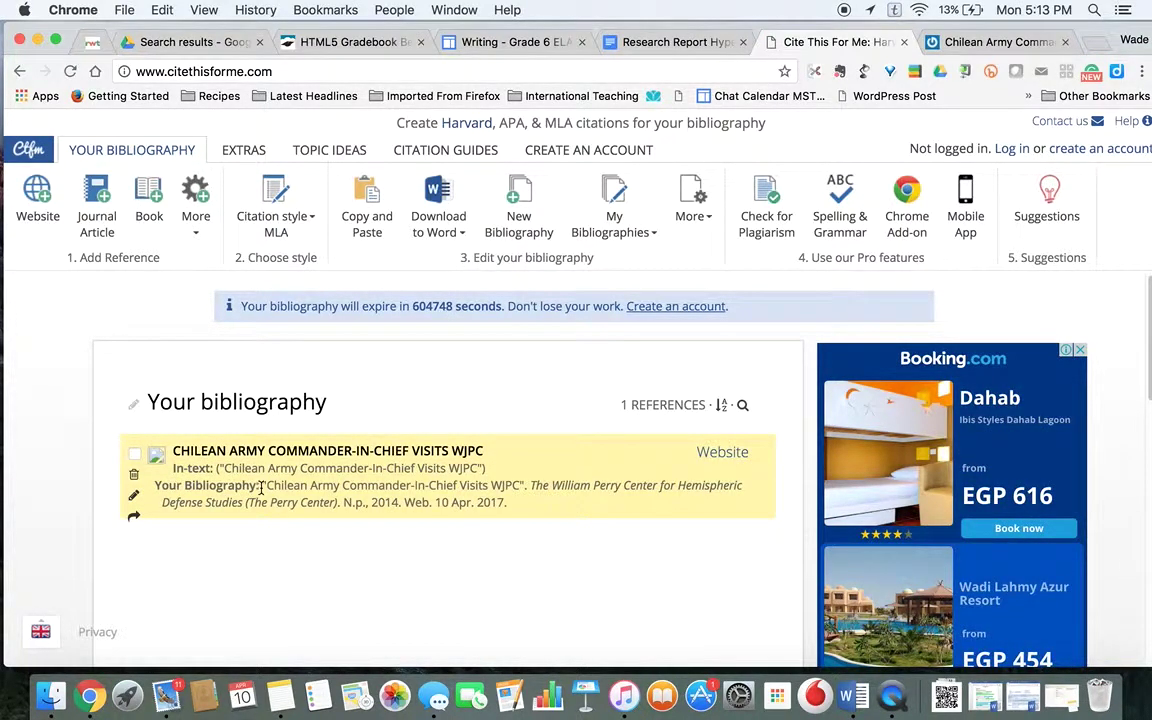
- Review the article's MLA bibliography entry and change the bibliography's citation style to APA (6th edition)
{"action": "left_click_drag", "start_coordinate": [262, 485], "coordinate": [533, 517]}
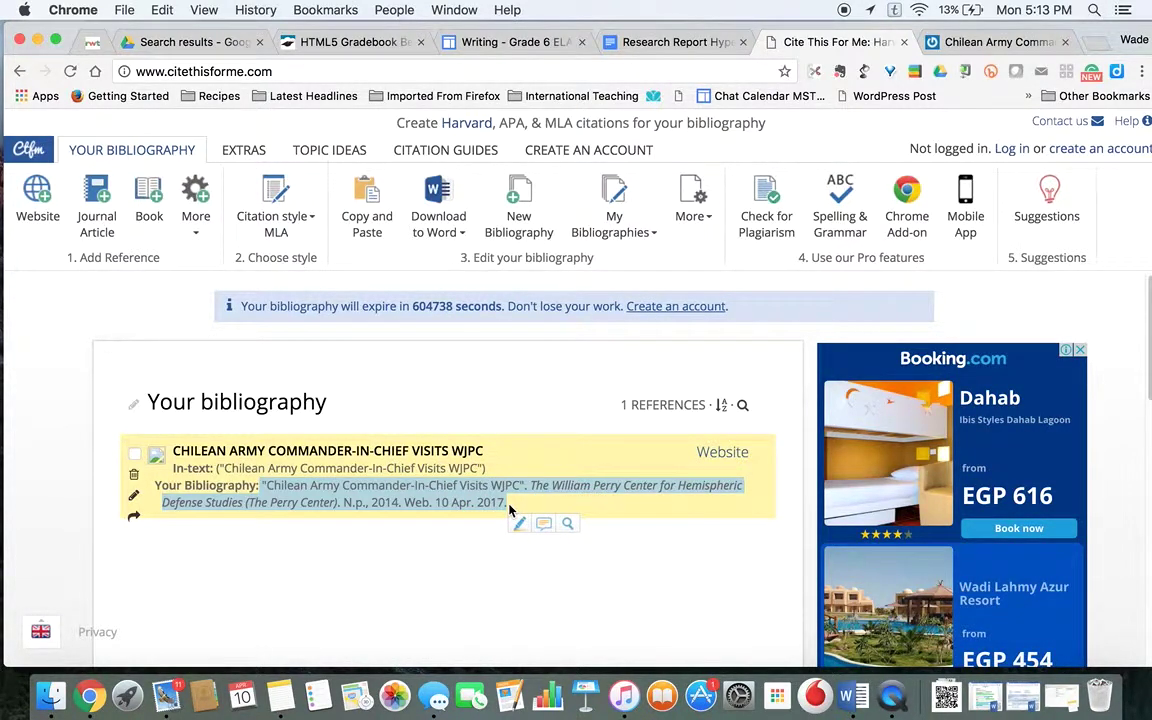
{"action": "left_click", "coordinate": [510, 510]}
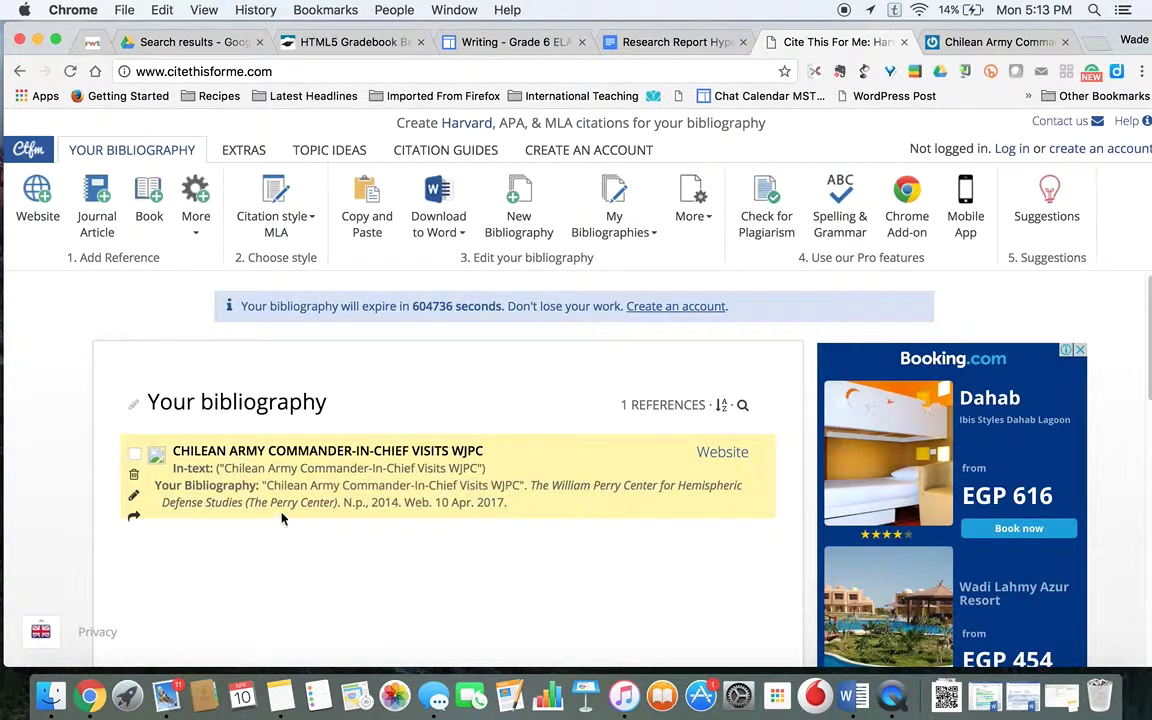
{"action": "left_click_drag", "start_coordinate": [260, 520], "coordinate": [302, 452]}
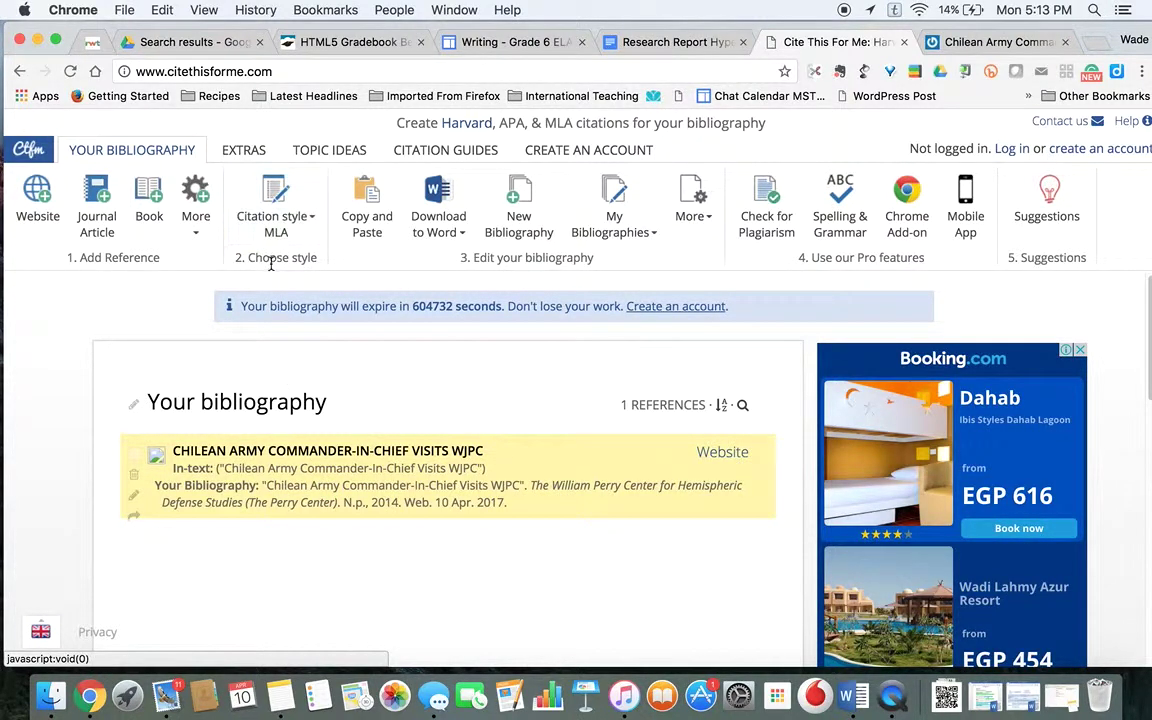
{"action": "left_click", "coordinate": [302, 223]}
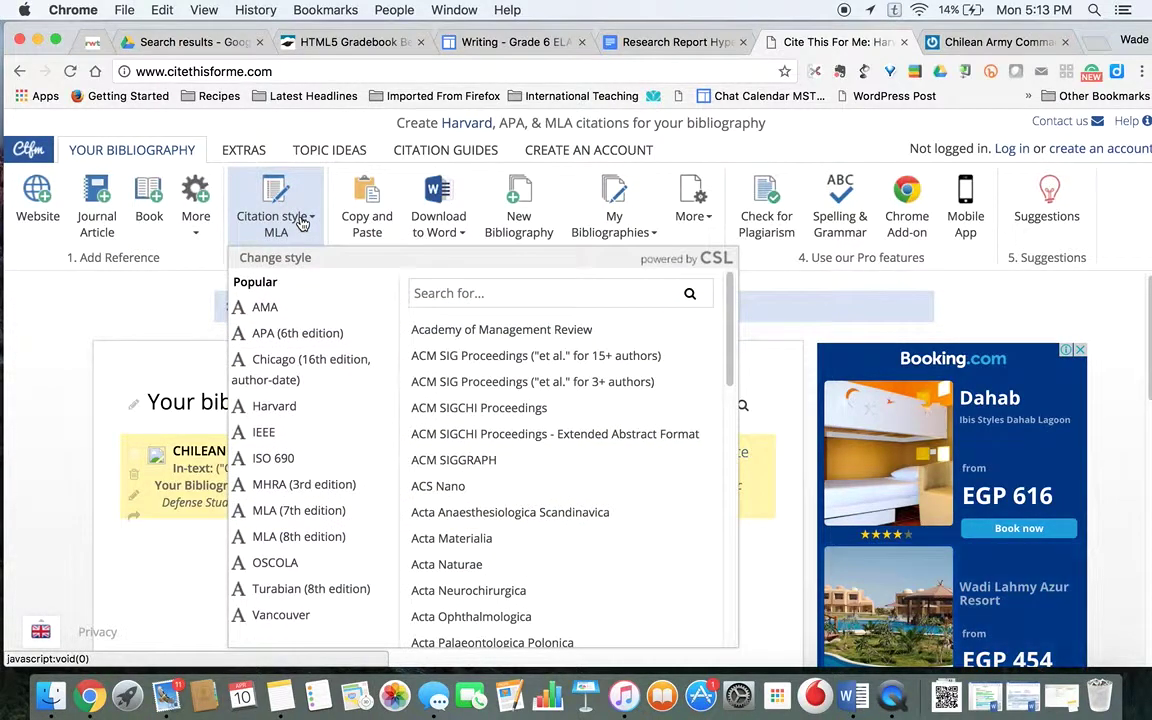
{"action": "left_click", "coordinate": [279, 337]}
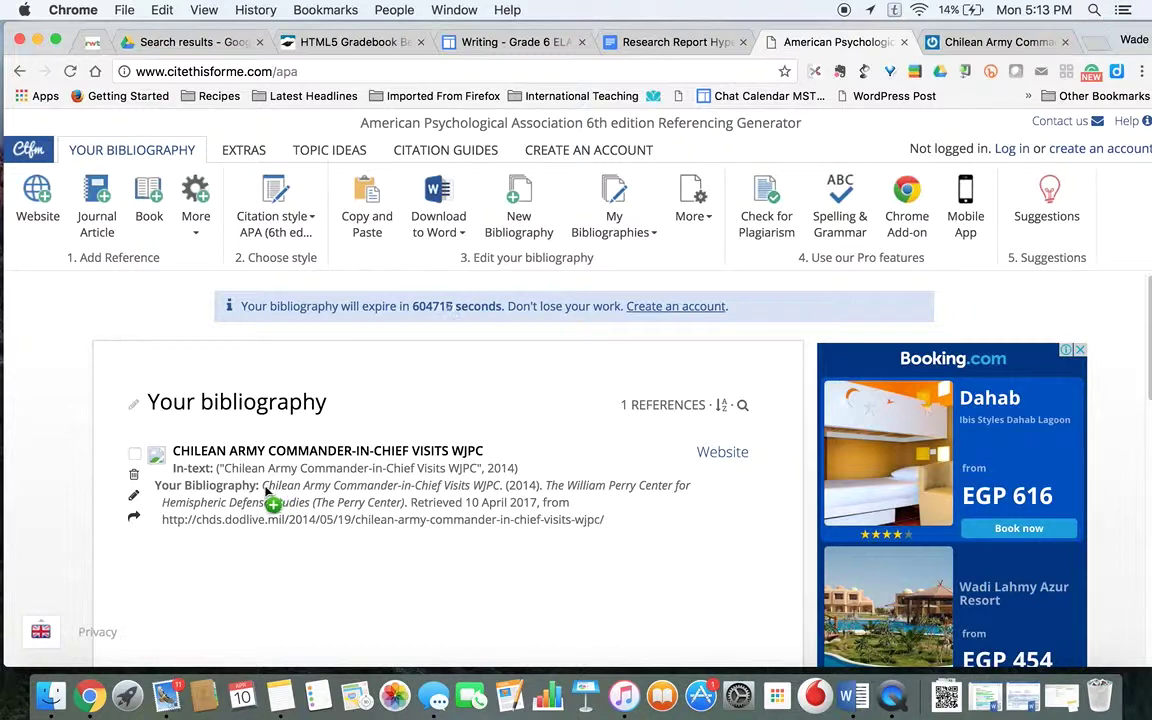
- Copy the article's APA bibliography entry and paste it into a new Microsoft Word document
{"action": "left_click", "coordinate": [263, 488]}
{"action": "key", "text": "super+c"}
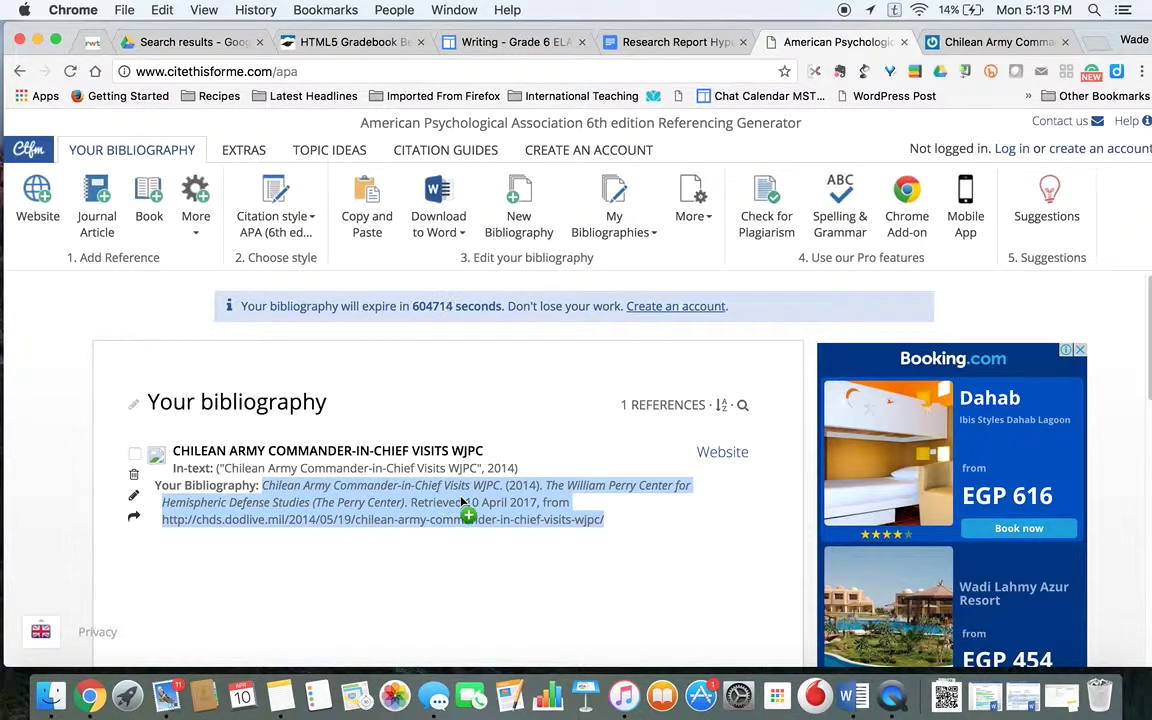
{"action": "left_click", "coordinate": [490, 505]}
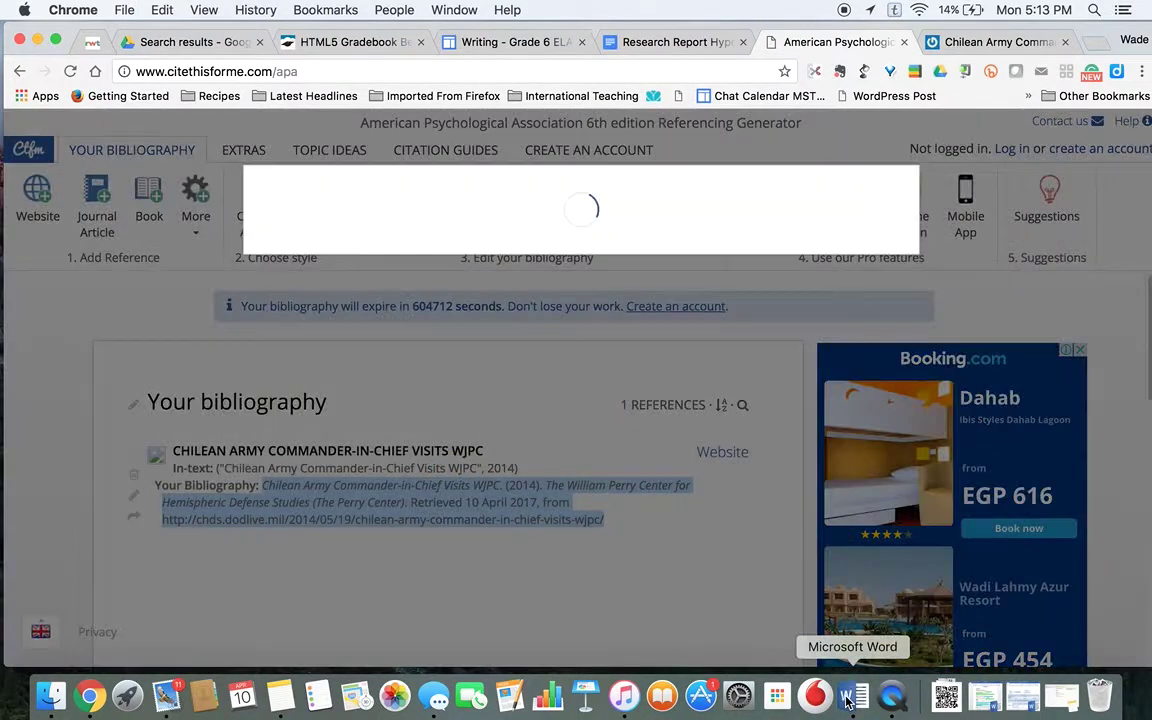
{"action": "left_click", "coordinate": [846, 700]}
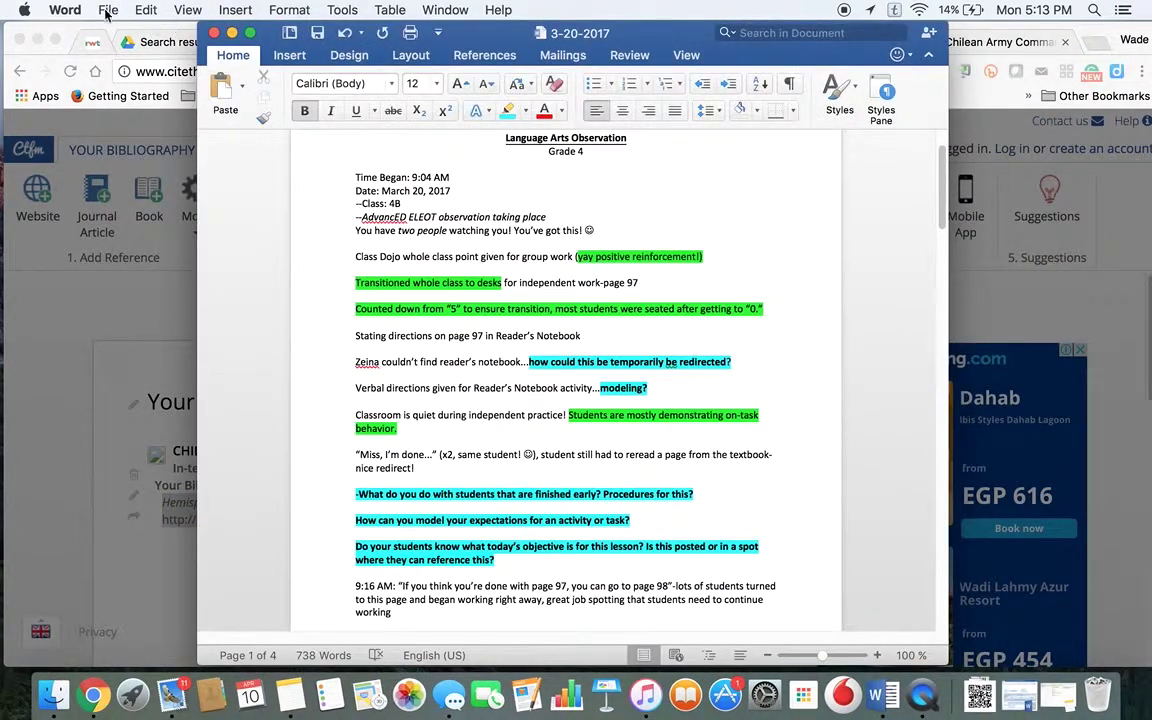
{"action": "left_click", "coordinate": [109, 12]}
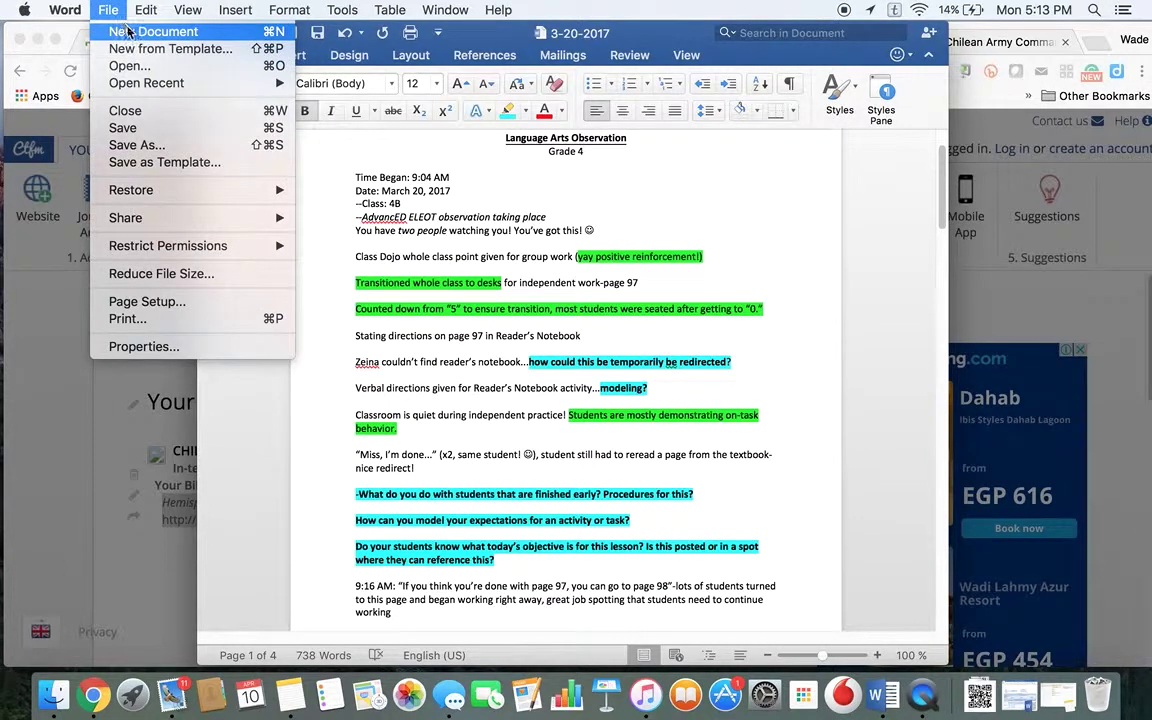
{"action": "left_click", "coordinate": [129, 33]}
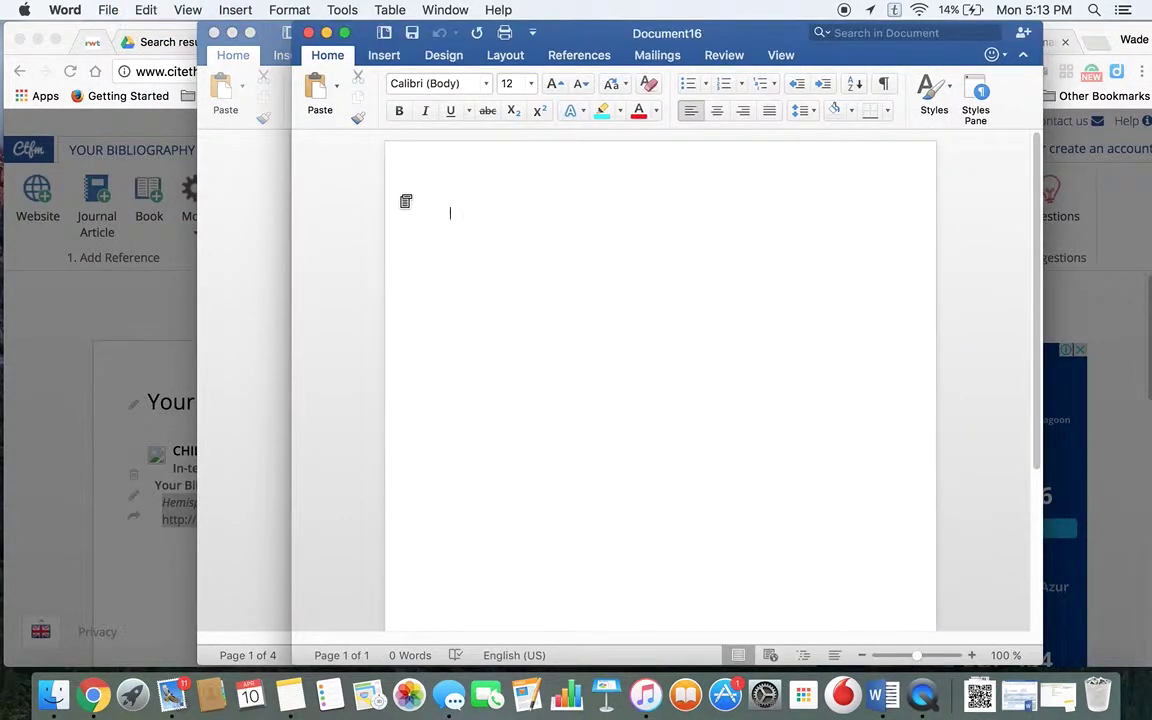
{"action": "key", "text": "super+v"}
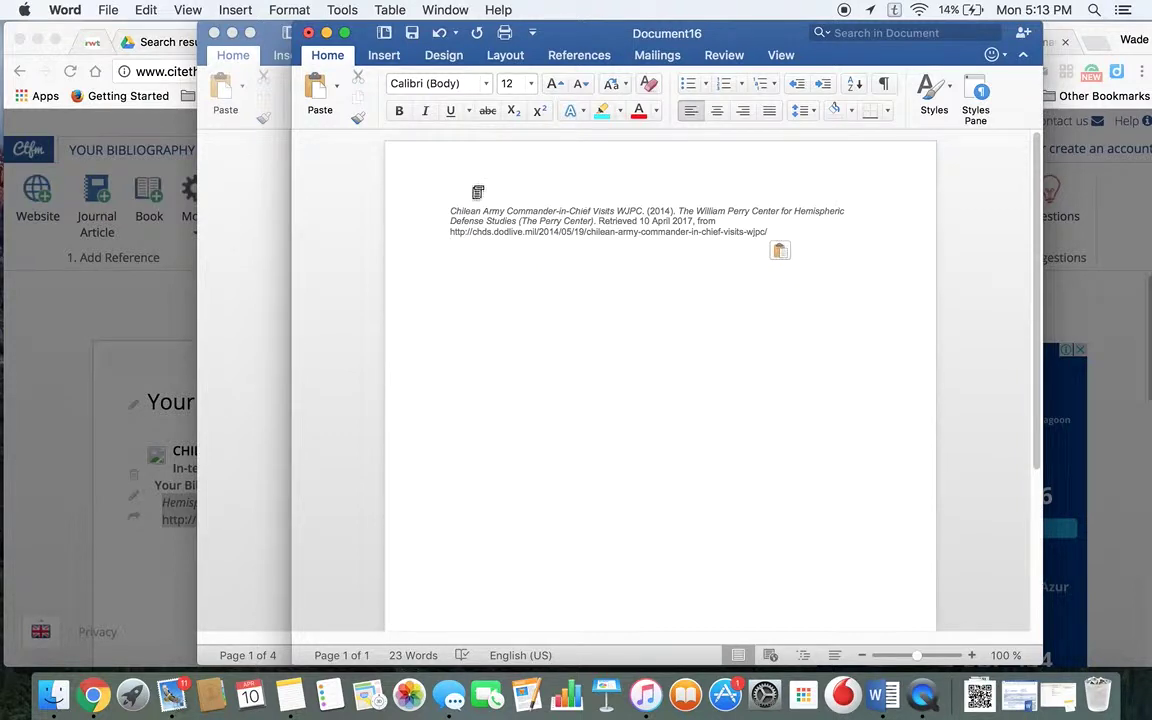
- Return to Cite This For Me in Chrome, start a book citation and search for "World Book, Inc."
{"action": "left_click", "coordinate": [76, 305]}
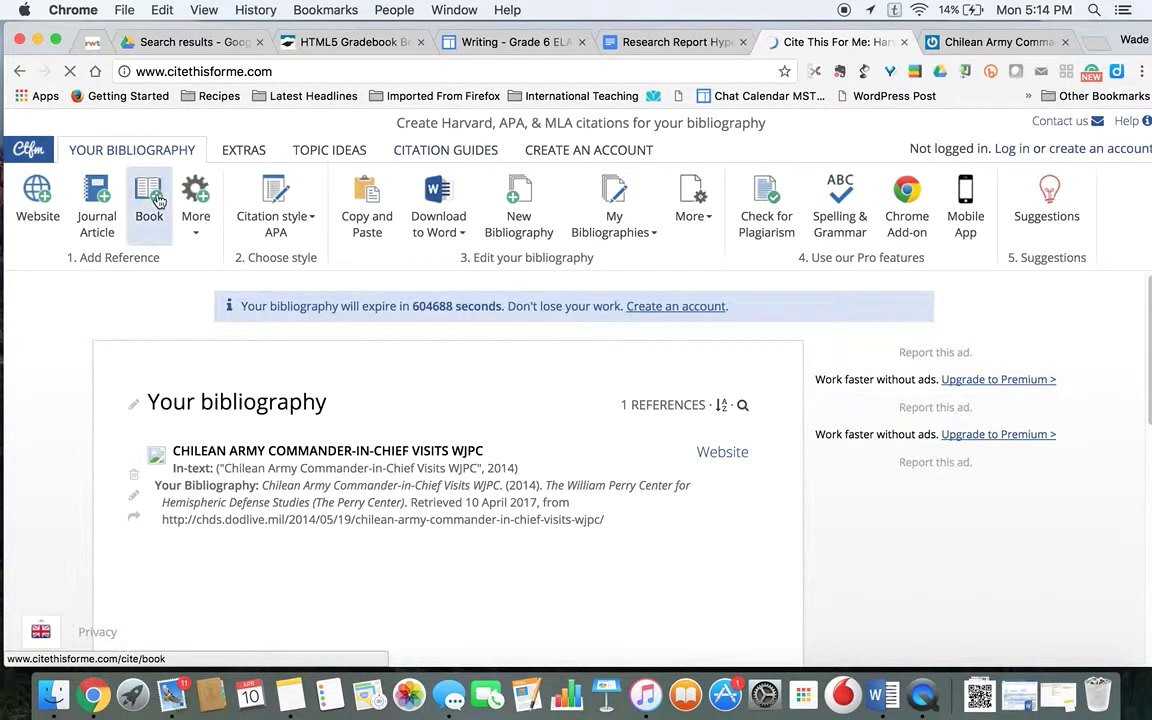
{"action": "left_click", "coordinate": [157, 200]}
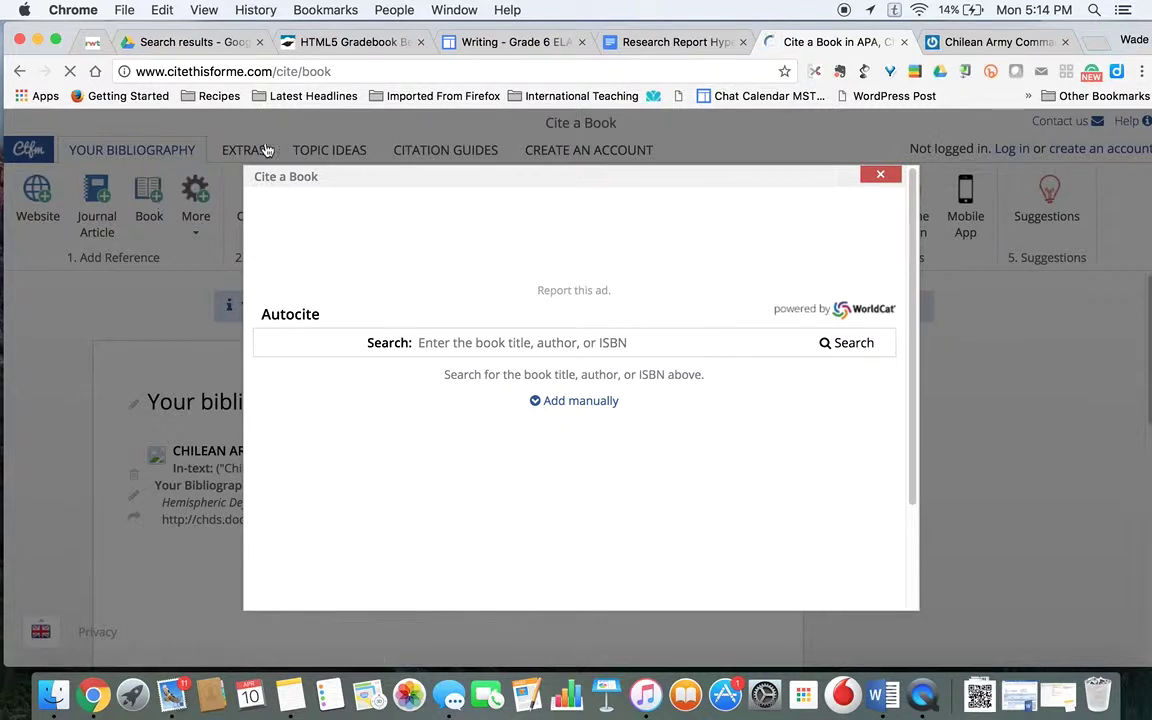
{"action": "left_click", "coordinate": [541, 342]}
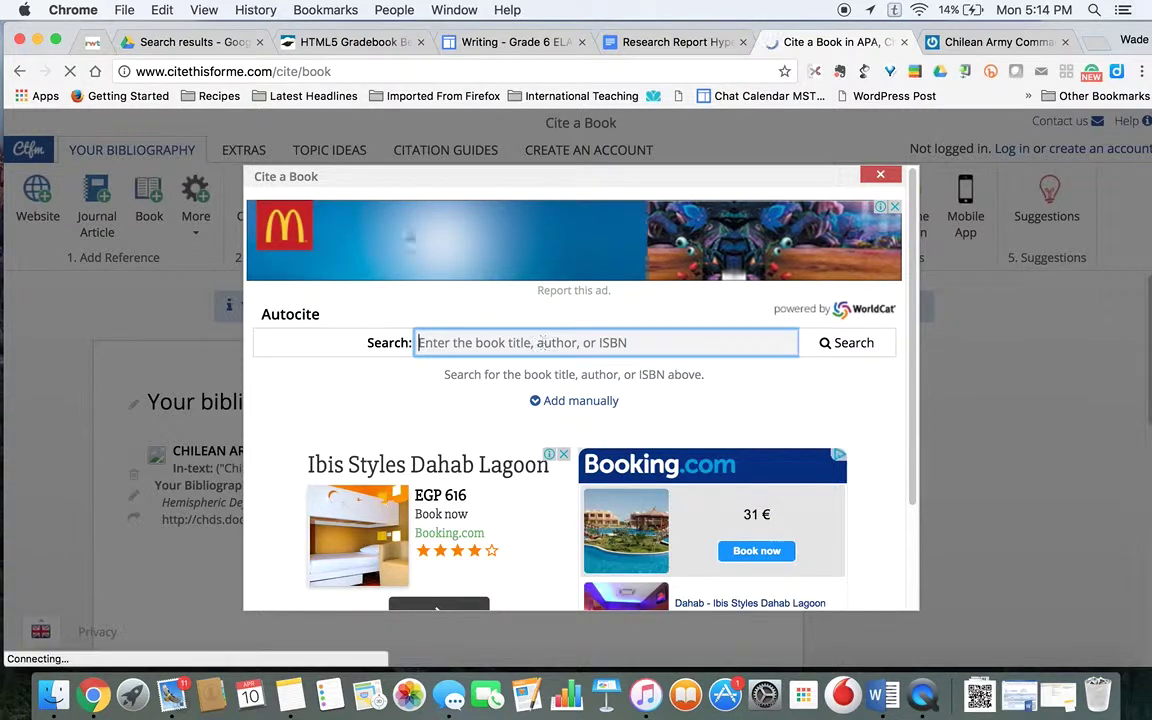
{"action": "type", "text": "World Book"}
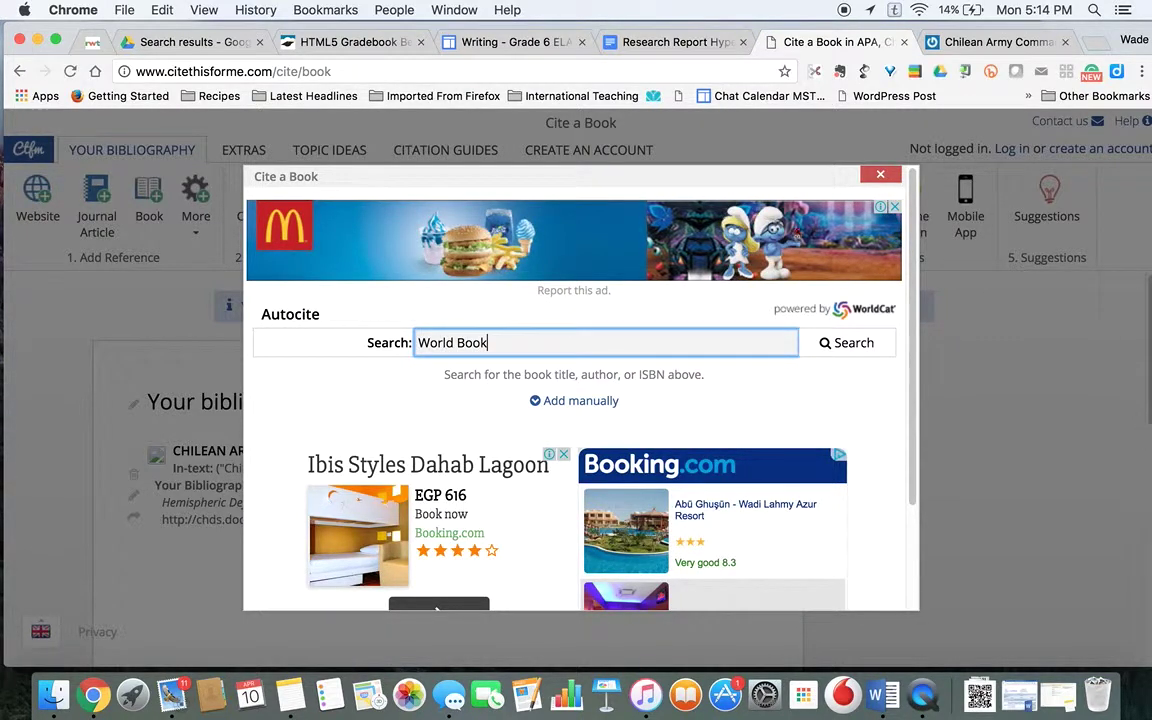
{"action": "type", "text": ", Inc."}
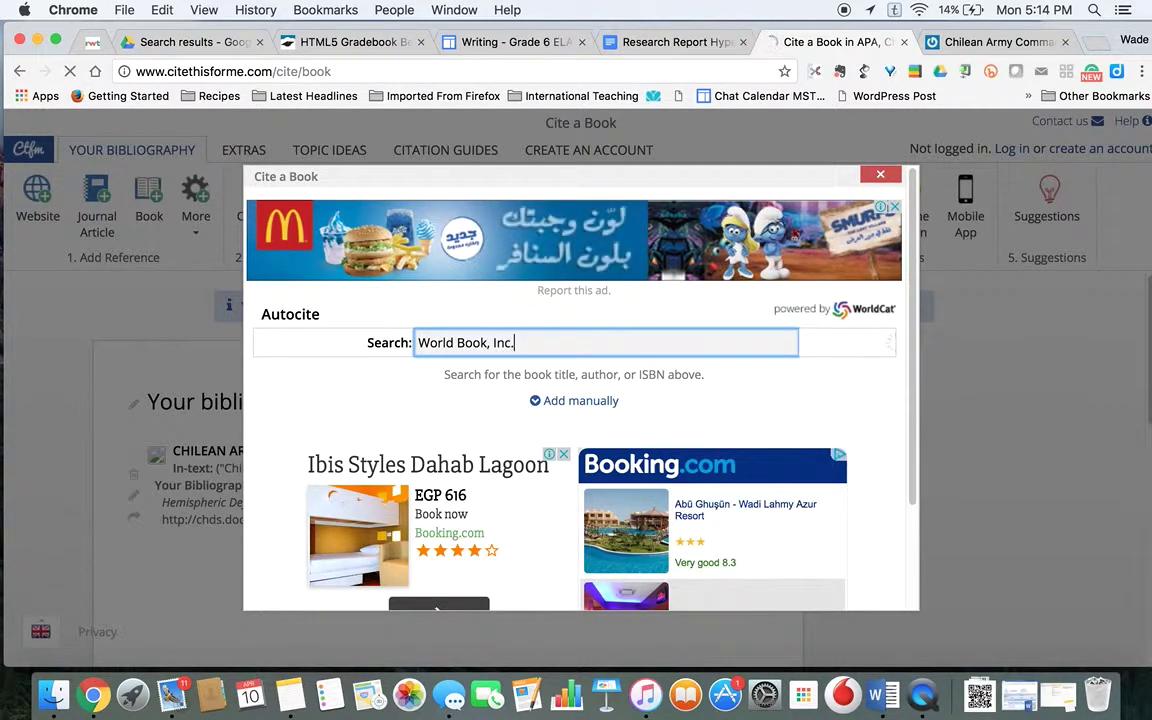
{"action": "key", "text": "Return"}
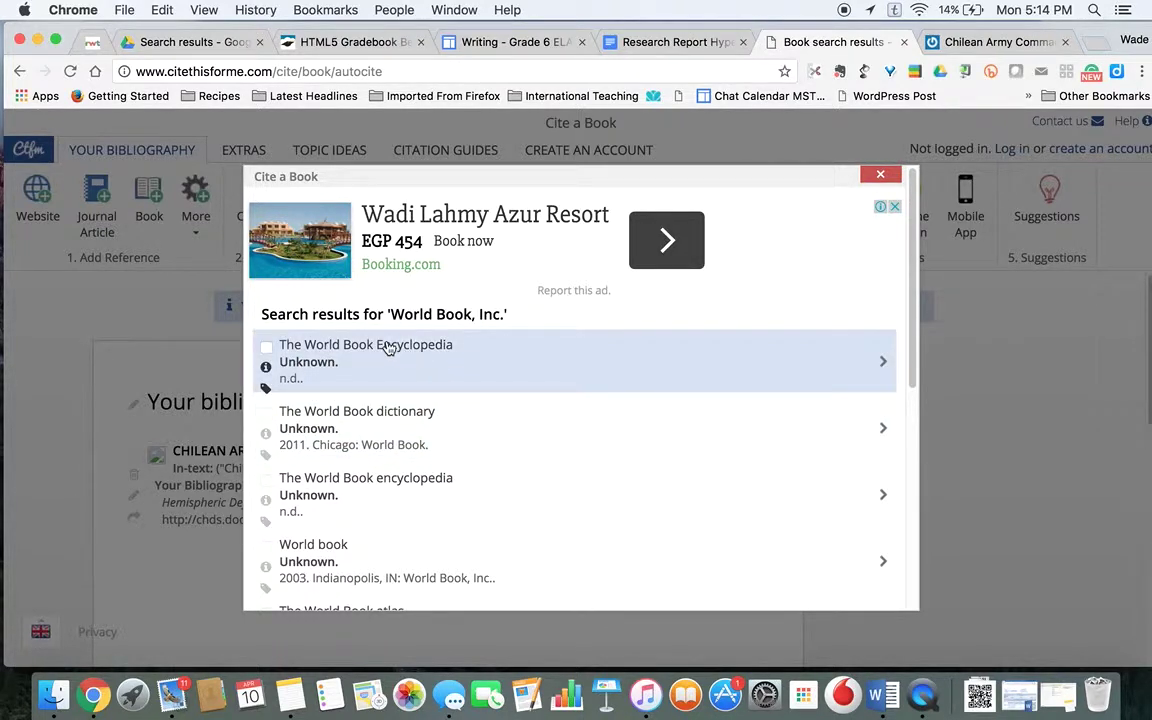
- Look through the book search results for a matching World Book title, and close the book citation dialog
{"action": "scroll", "coordinate": [507, 375], "scroll_direction": "down", "scroll_amount": 5}
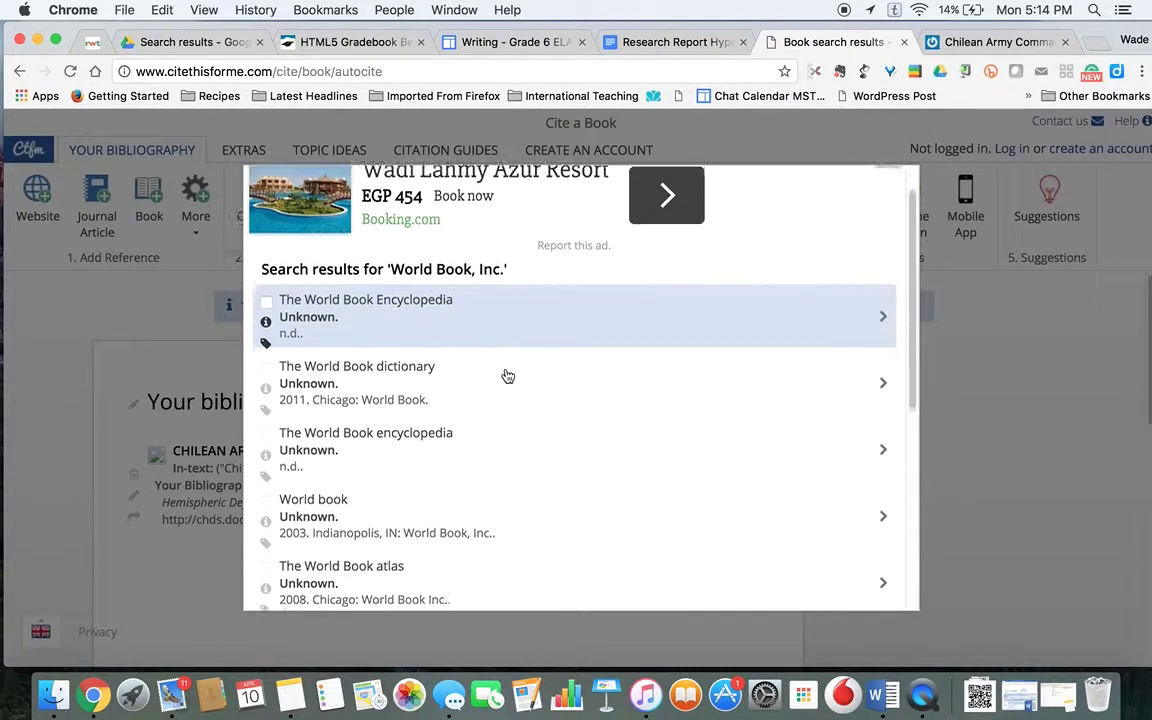
{"action": "scroll", "coordinate": [507, 375], "scroll_direction": "down", "scroll_amount": 4}
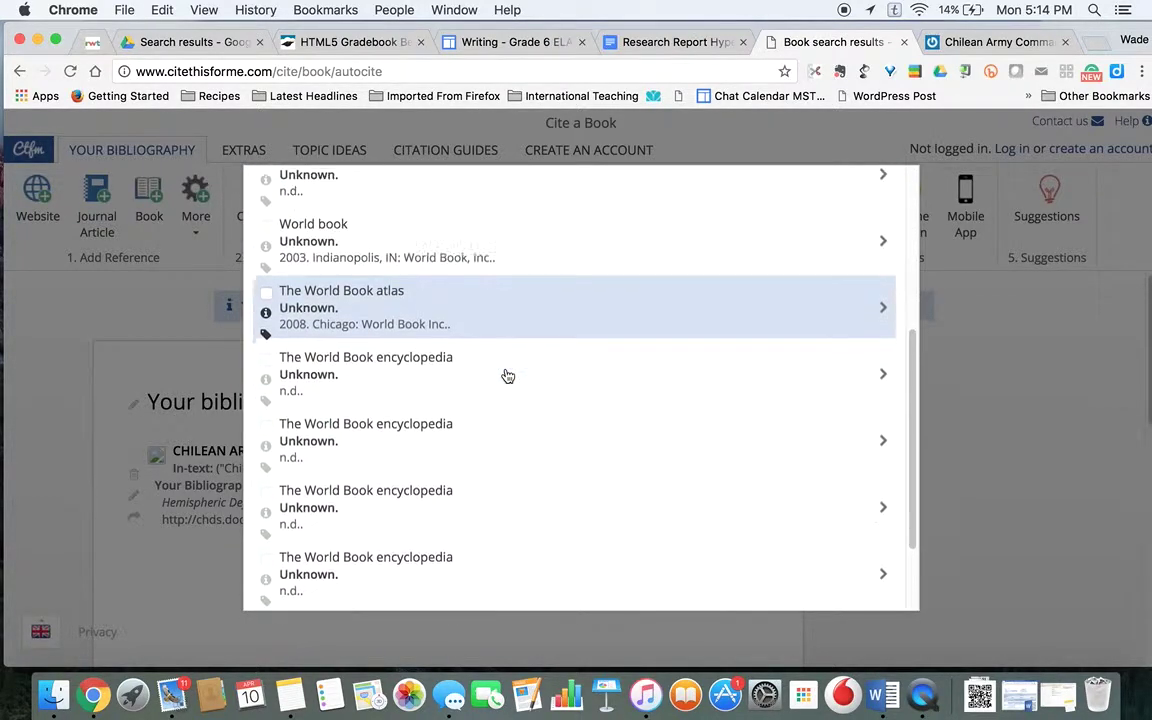
{"action": "scroll", "coordinate": [507, 375], "scroll_direction": "up", "scroll_amount": 10}
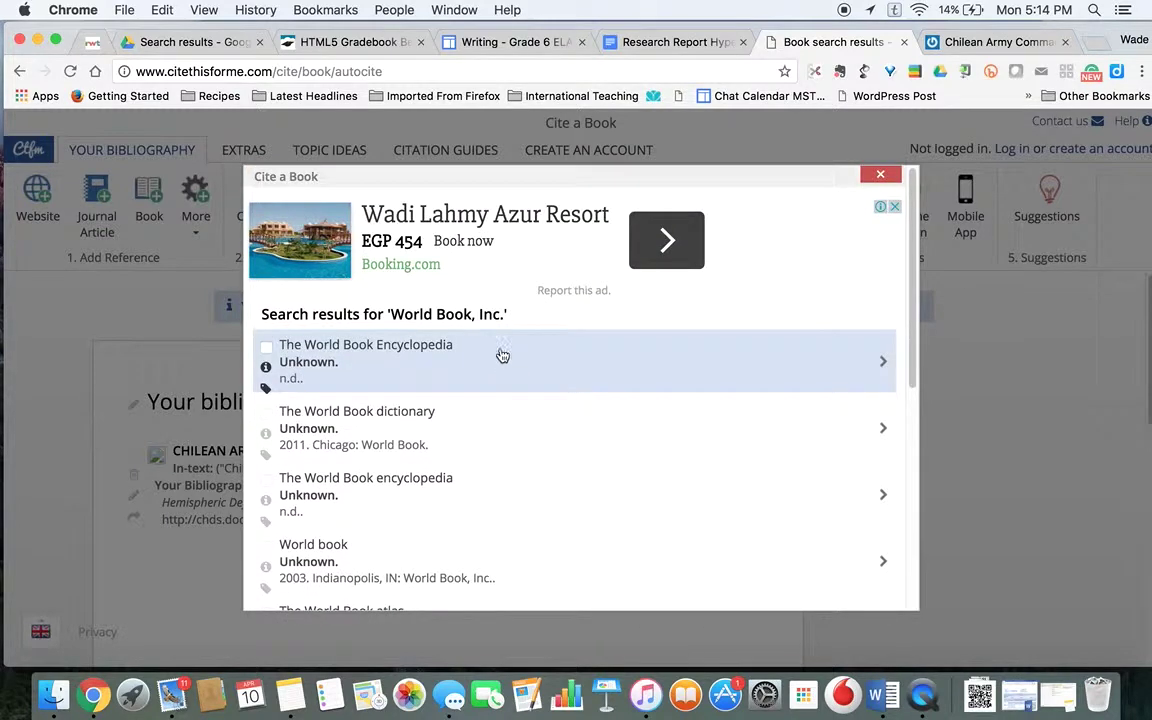
{"action": "left_click", "coordinate": [876, 178]}
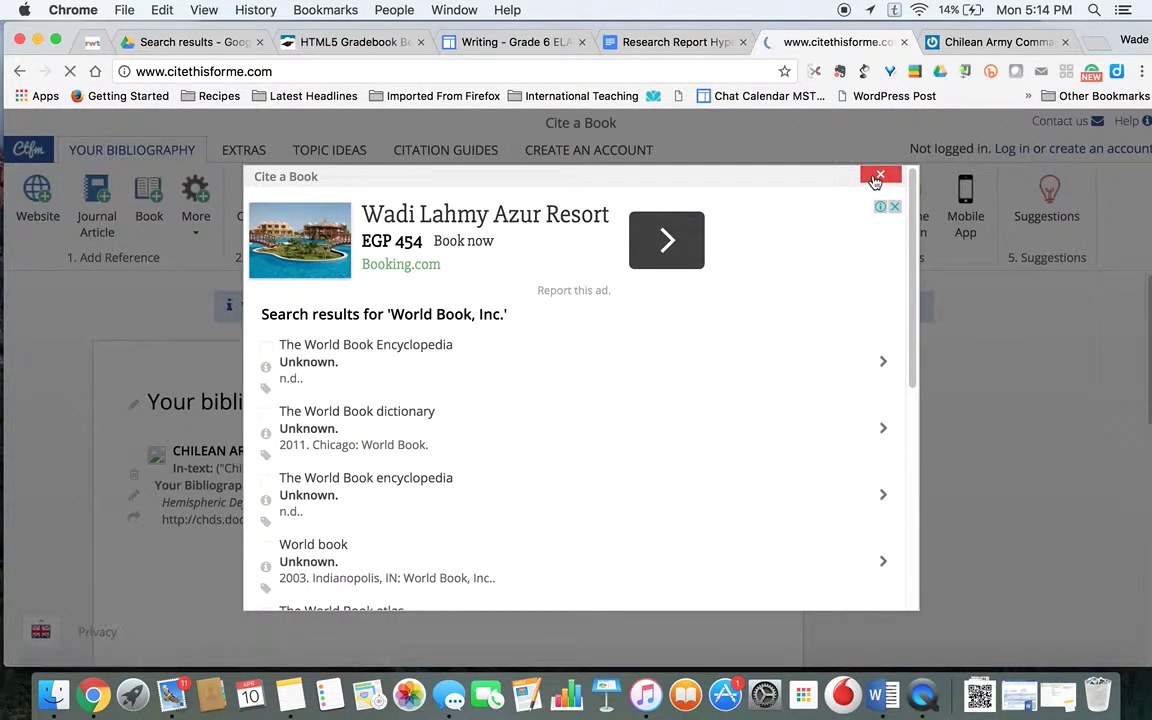